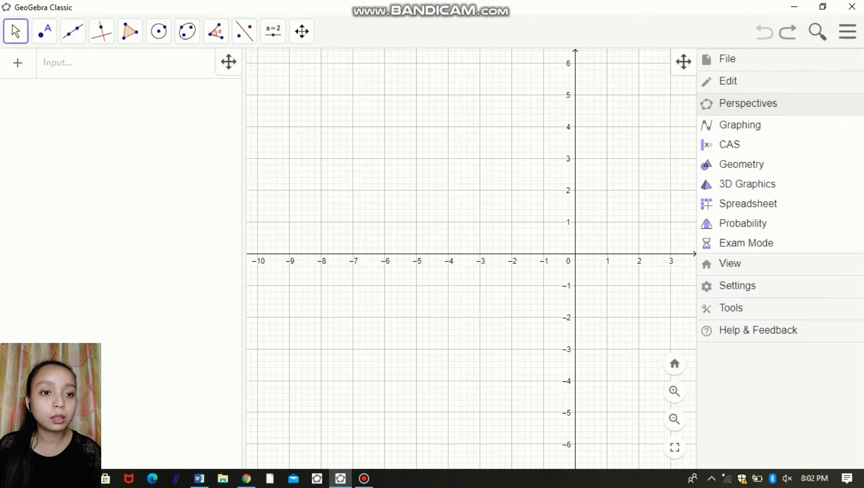
# Step: Set the global labeling option to All New Objects and close the settings
pyautogui.click(730, 264)
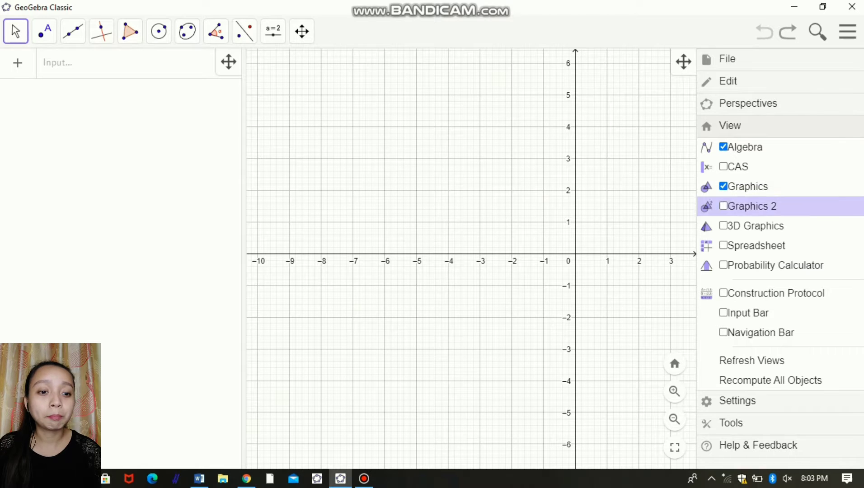
pyautogui.click(741, 401)
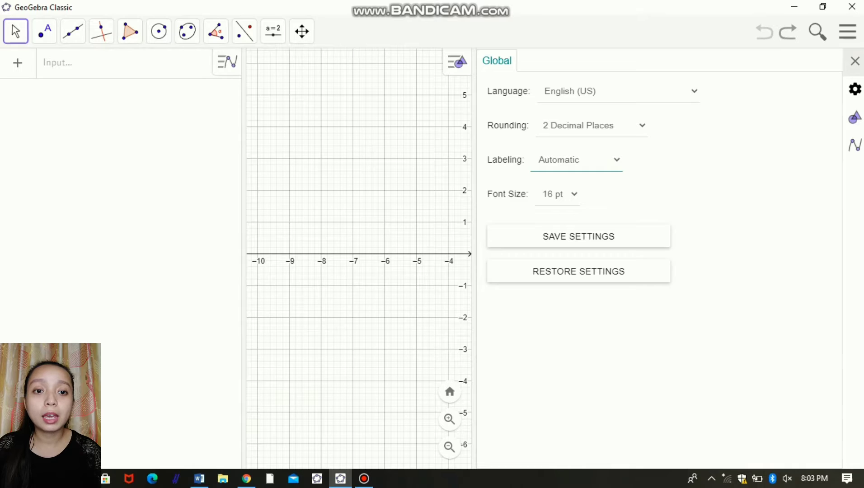
pyautogui.click(576, 160)
pyautogui.click(571, 192)
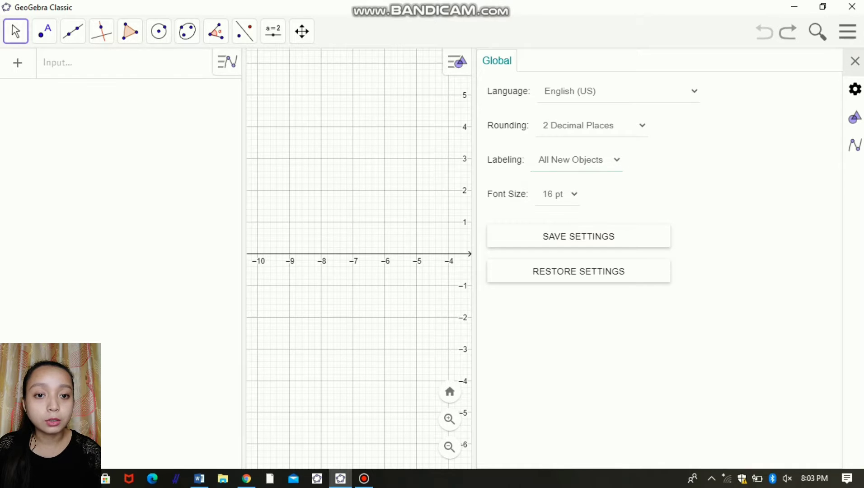
pyautogui.click(855, 61)
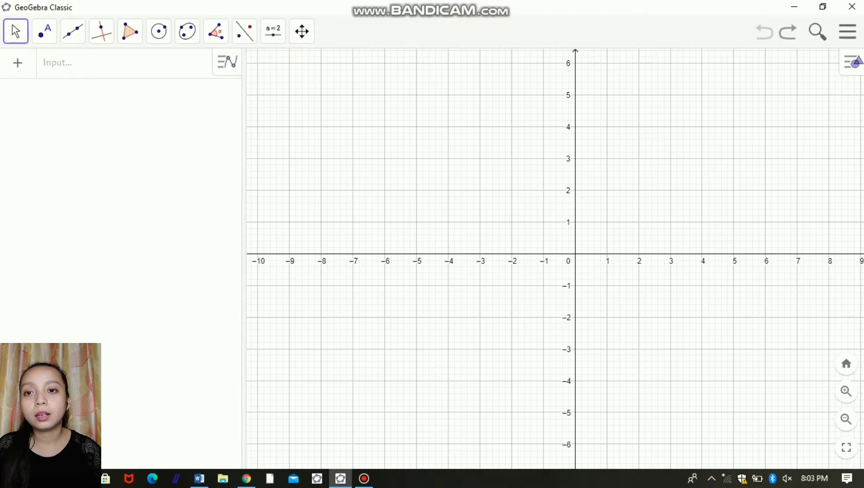
# Step: Create a number slider named r in the second quadrant of the graph, with minimum 0.1, maximum 5 and increment 0.1
pyautogui.click(273, 31)
pyautogui.click(296, 68)
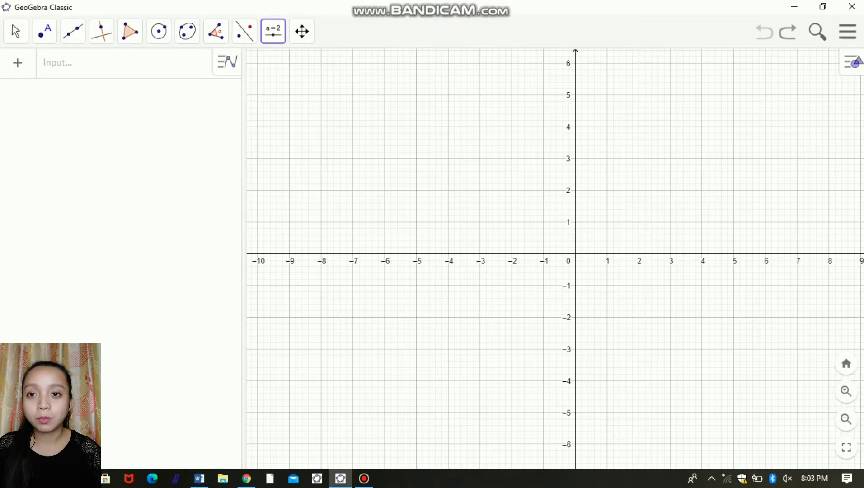
pyautogui.click(274, 32)
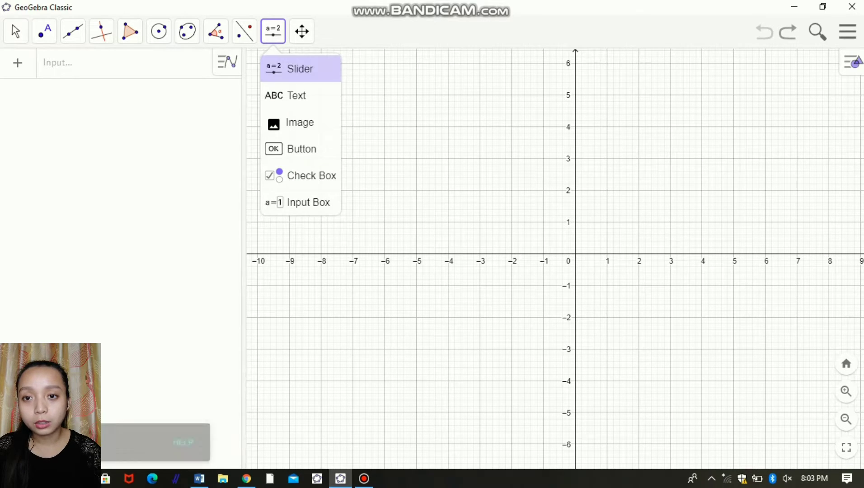
pyautogui.click(297, 67)
pyautogui.click(385, 135)
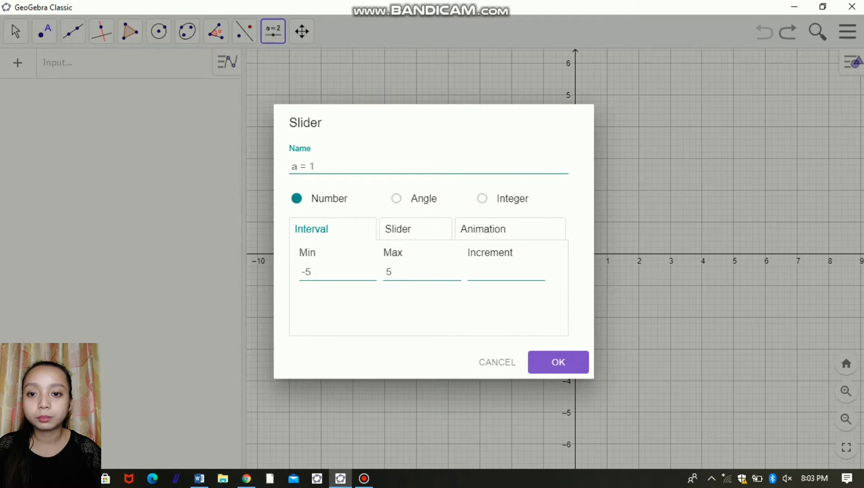
pyautogui.hotkey('ctrl', 'a')
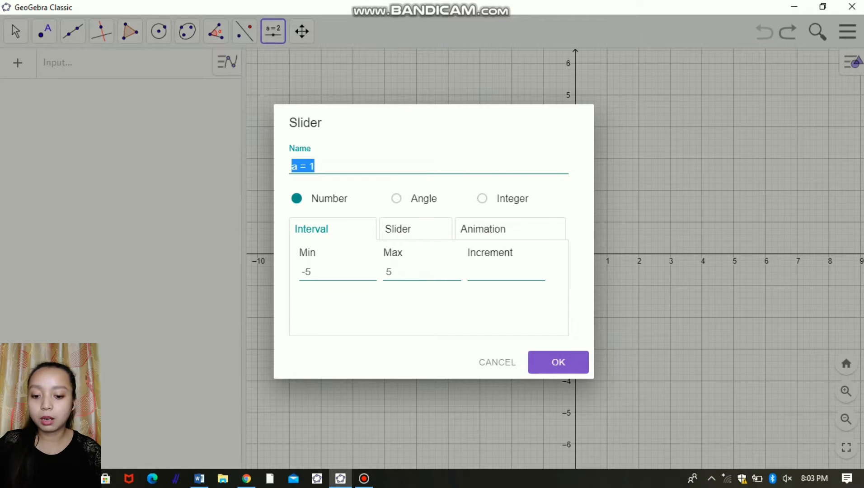
pyautogui.write('r')
pyautogui.press('Tab')
pyautogui.press('Tab')
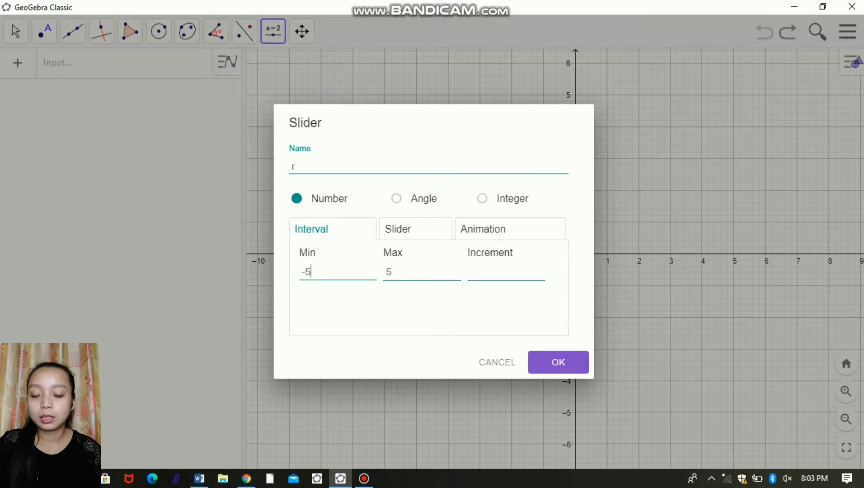
pyautogui.write('0.1')
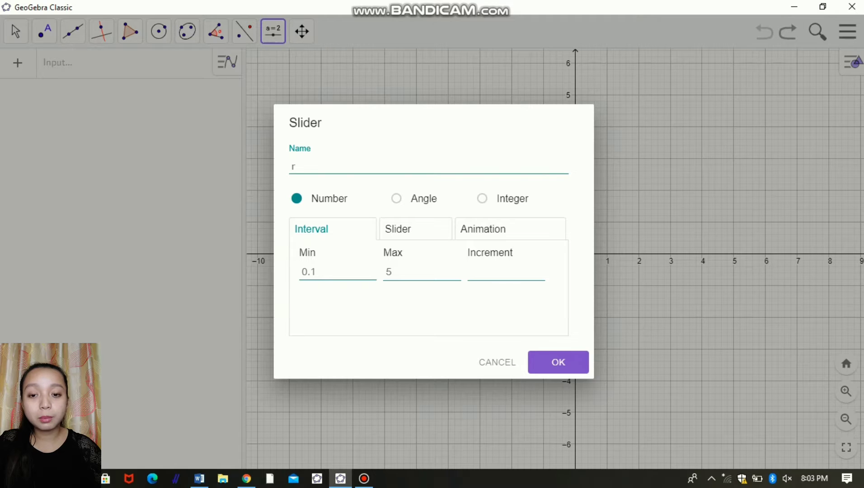
pyautogui.press('Tab')
pyautogui.press('Tab')
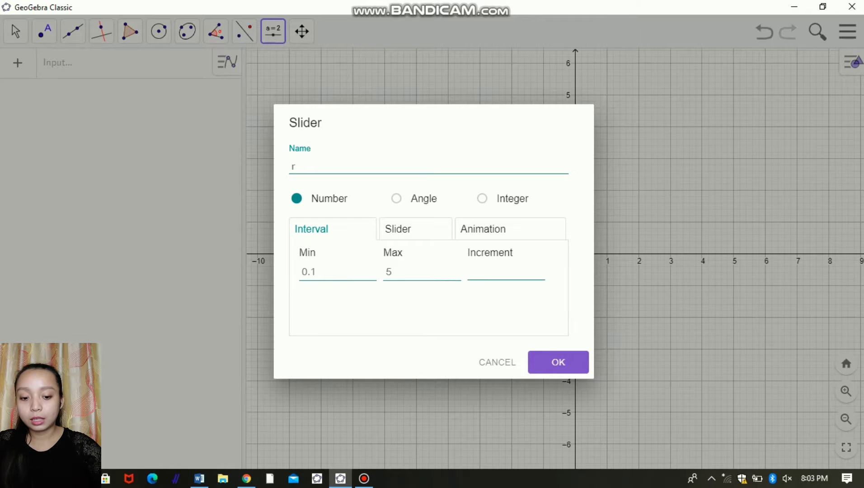
pyautogui.write('0.1')
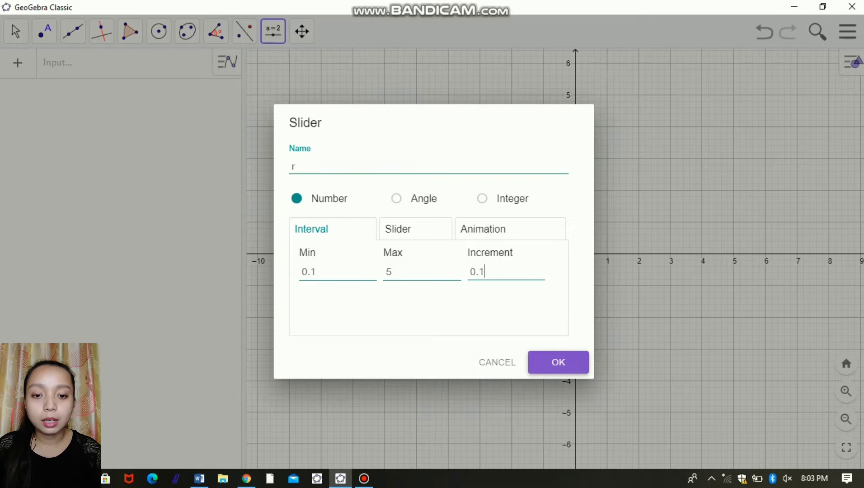
pyautogui.click(559, 362)
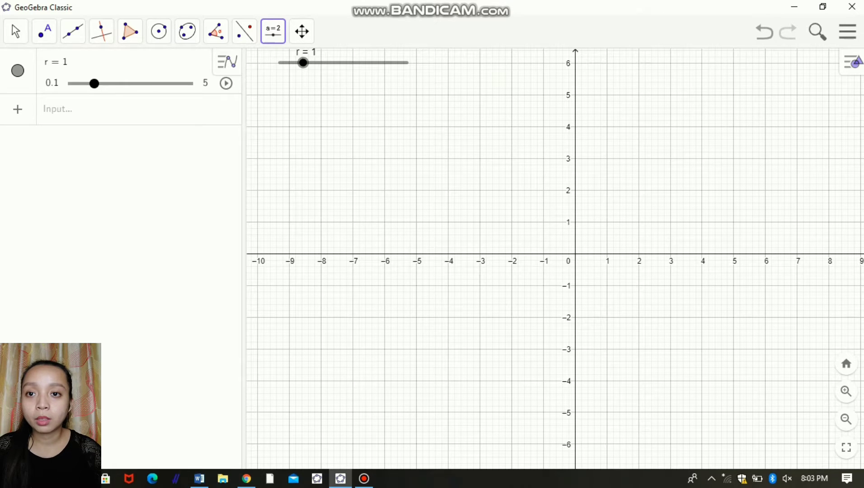
# Step: Create a number slider named n just below slider r, with minimum 3, maximum 30 and increment 0.1
pyautogui.click(273, 31)
pyautogui.click(299, 68)
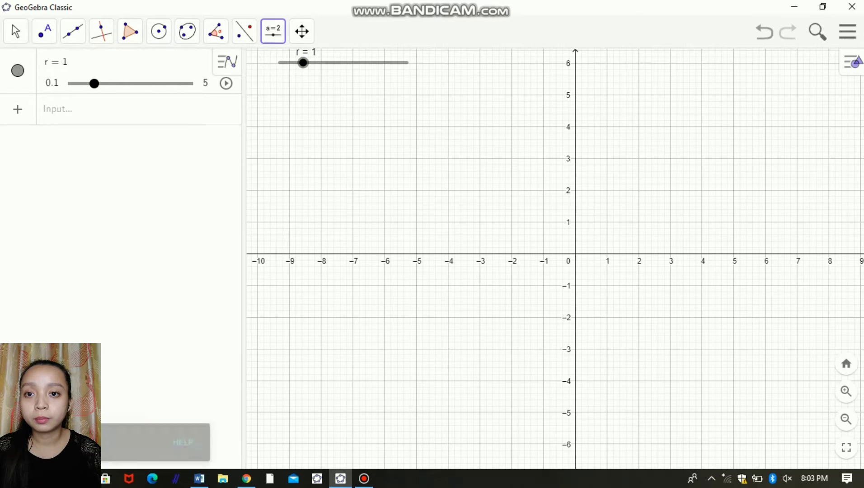
pyautogui.click(289, 94)
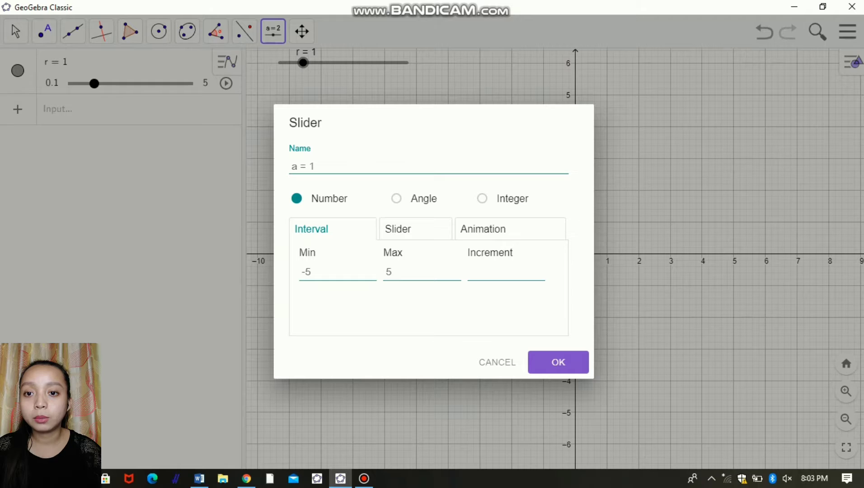
pyautogui.write('n')
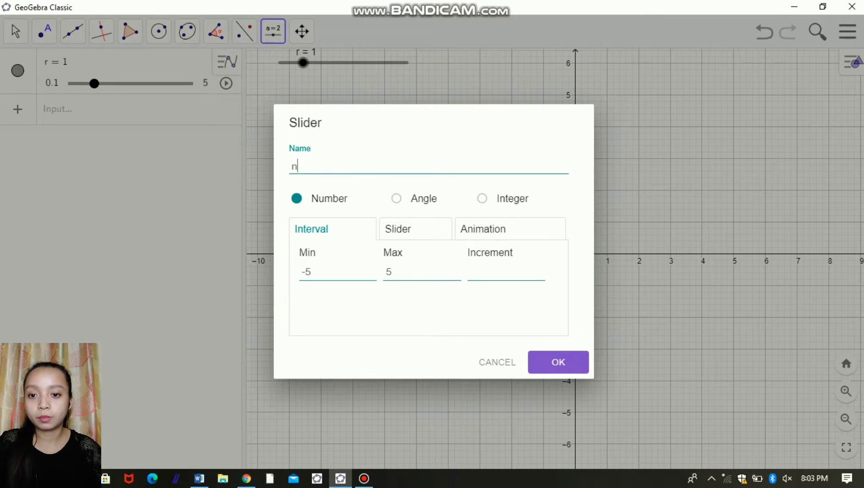
pyautogui.press('Tab')
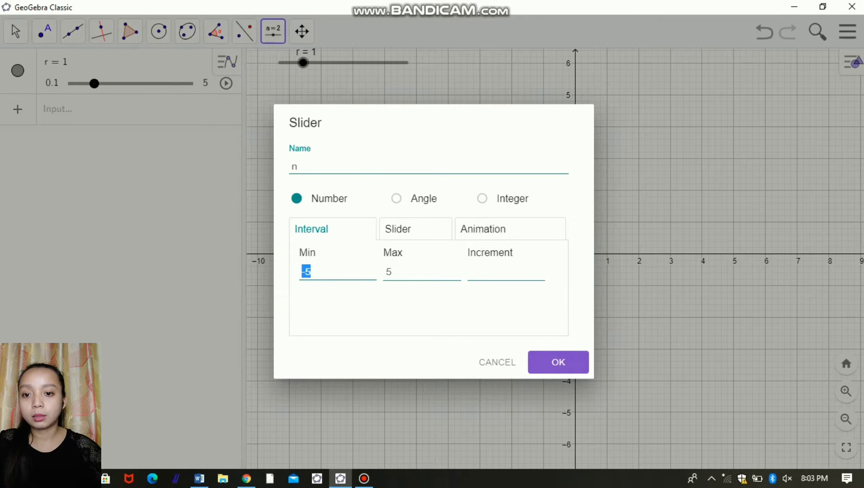
pyautogui.write('3')
pyautogui.press('Tab')
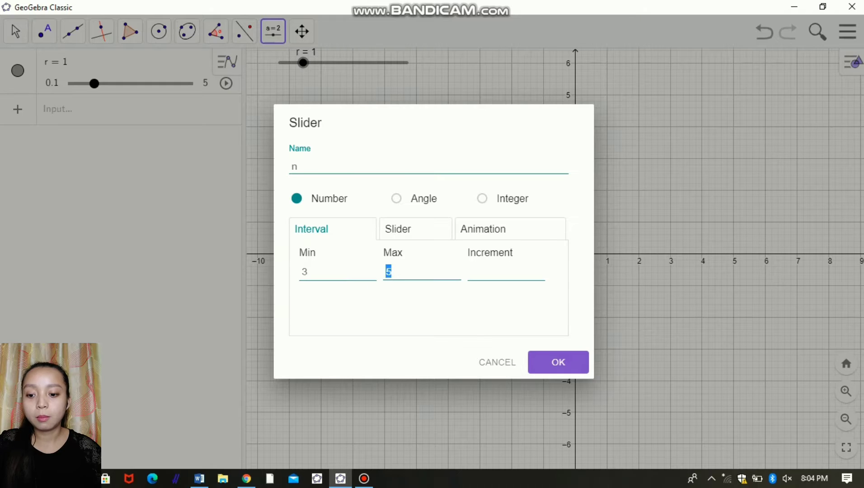
pyautogui.write('30')
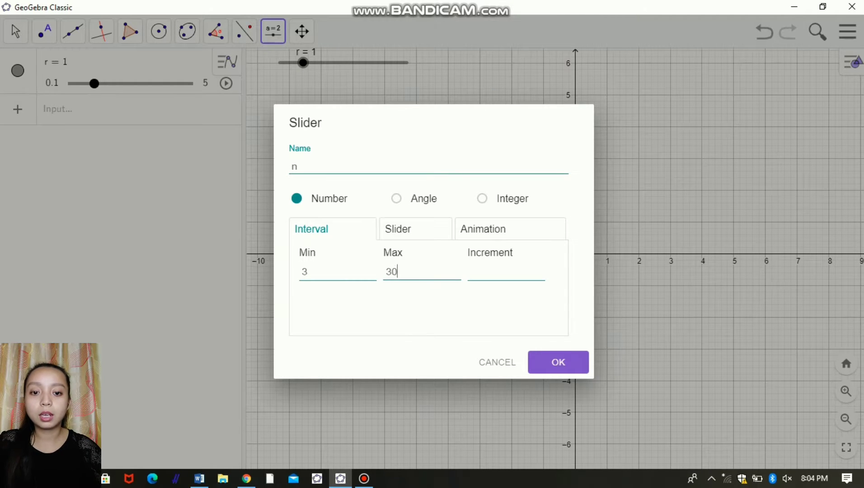
pyautogui.press('Tab')
pyautogui.write('0.1')
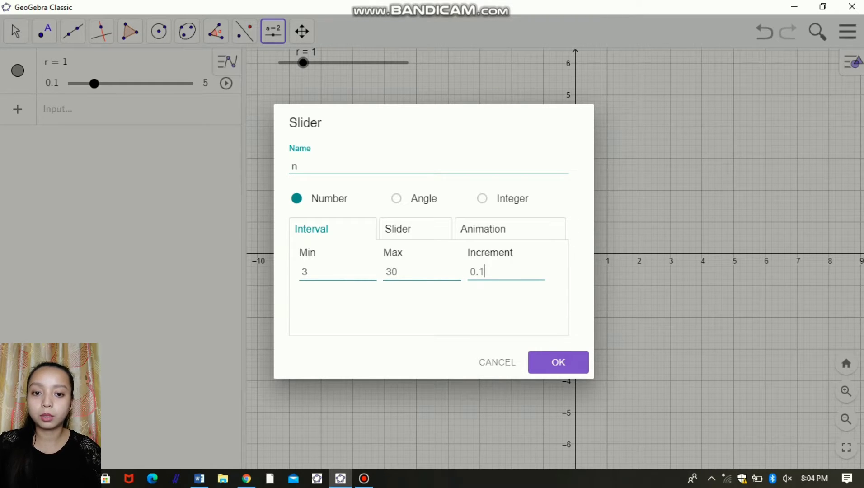
pyautogui.press('Return')
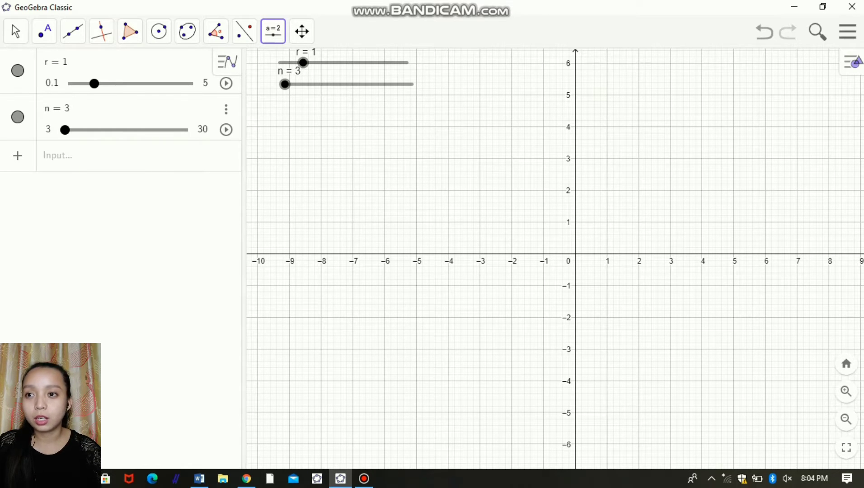
# Step: Construct the intersection point of the x-axis and y-axis at the origin
pyautogui.click(44, 32)
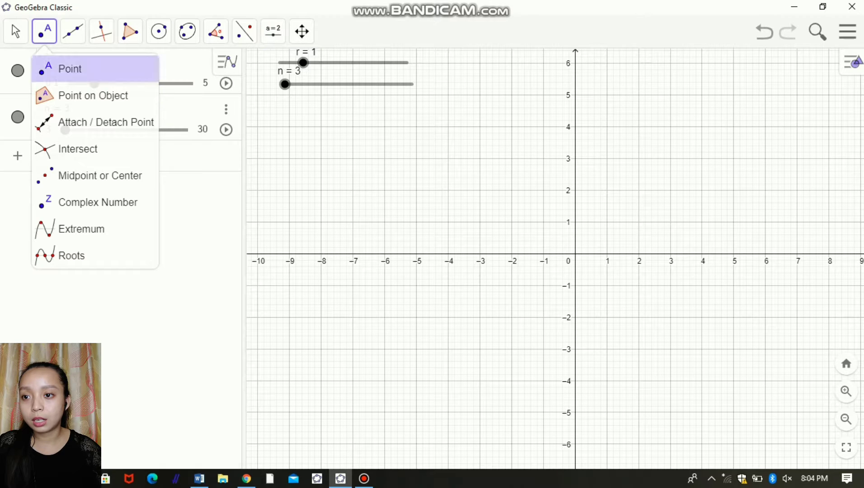
pyautogui.click(77, 148)
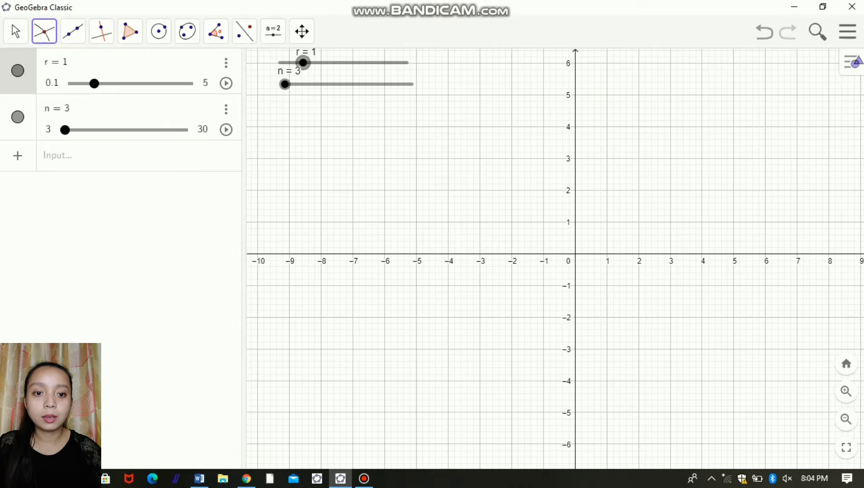
pyautogui.click(575, 255)
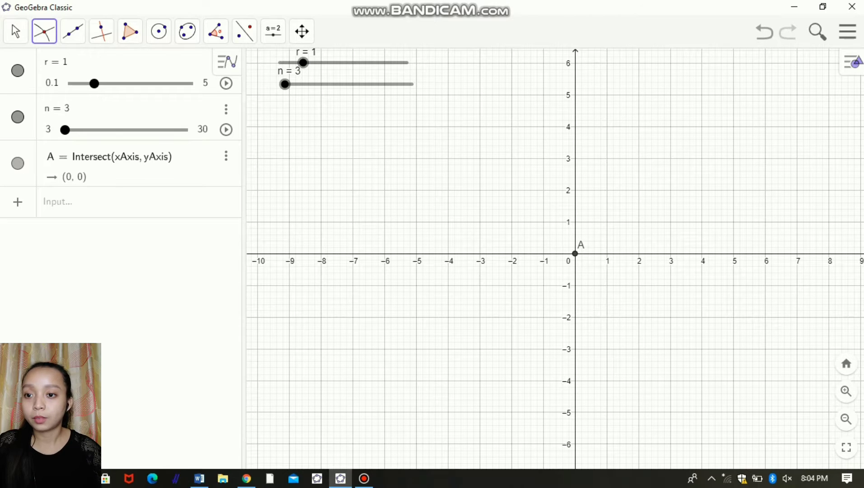
# Step: Define a circle centred at A with radius r using circle[A, r], and move slider r to 5
pyautogui.click(139, 202)
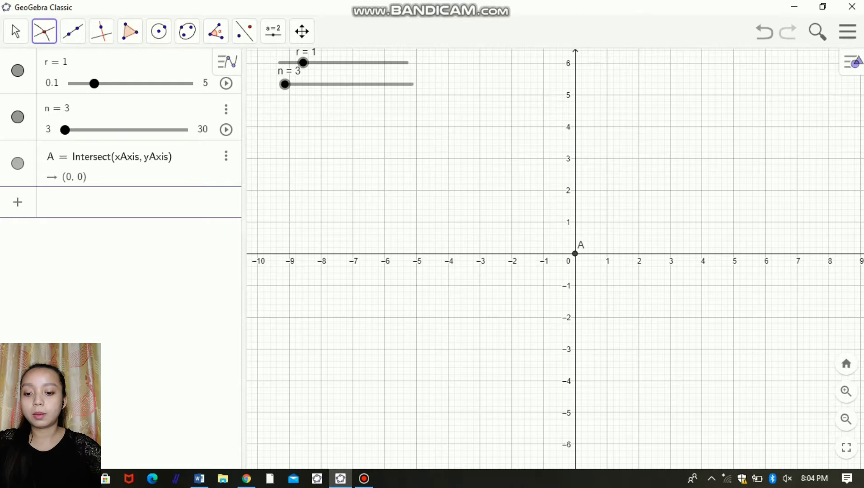
pyautogui.write('circle[')
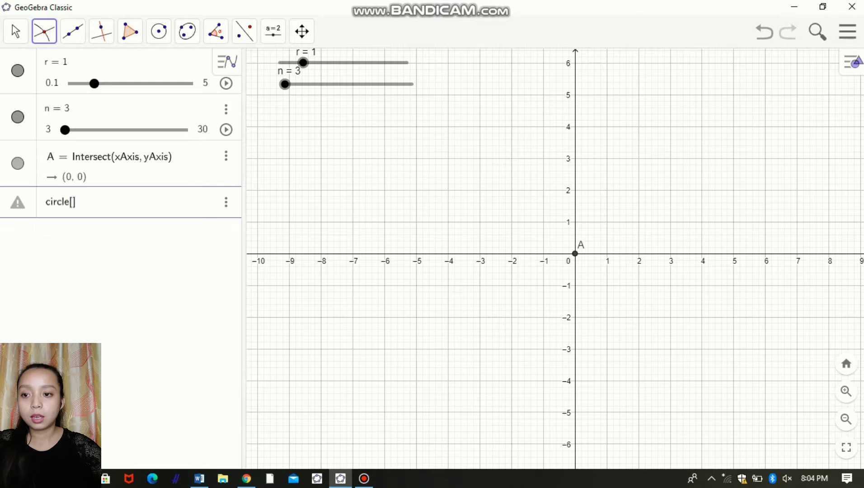
pyautogui.write('A, r')
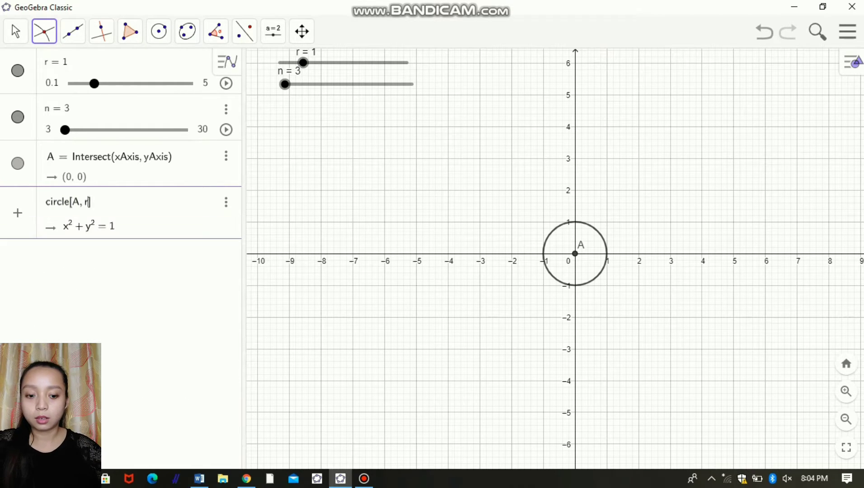
pyautogui.press('Return')
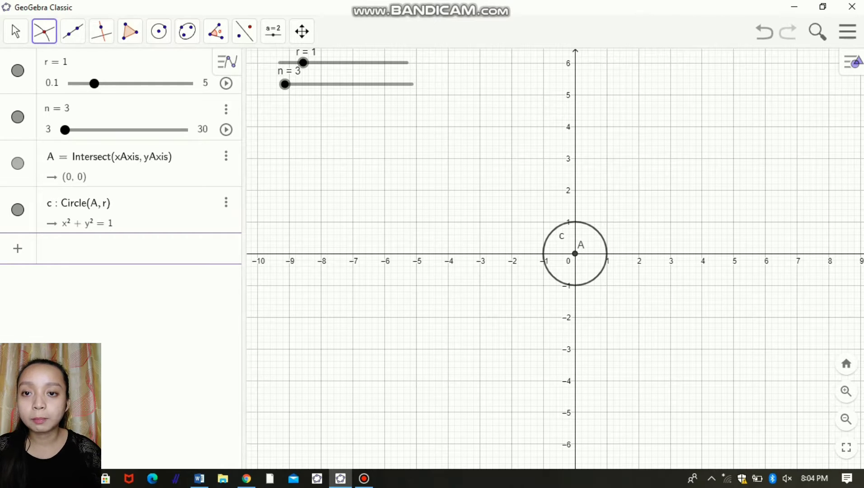
pyautogui.moveTo(302, 63); pyautogui.dragTo(407, 62)
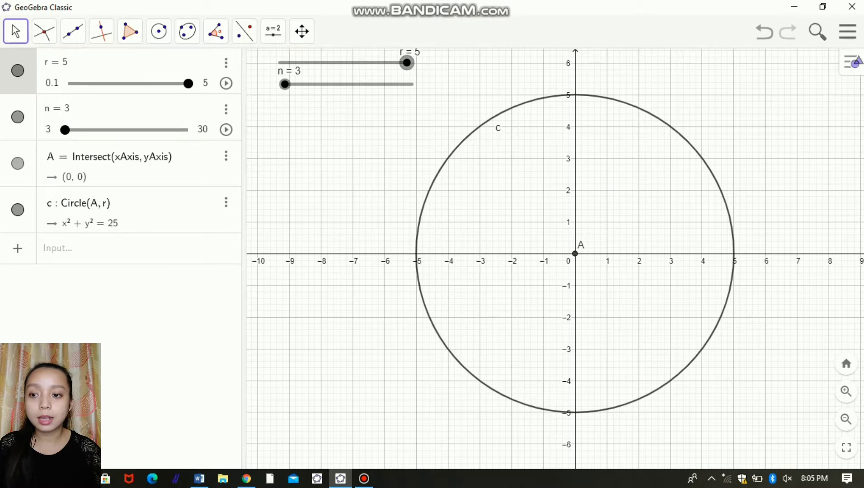
# Step: Define the point B = (r, 0) on the circle
pyautogui.click(90, 248)
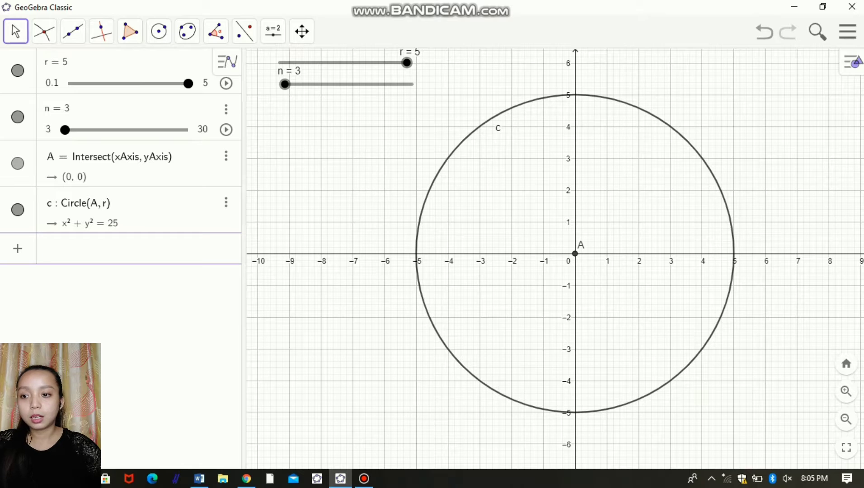
pyautogui.write('B ')
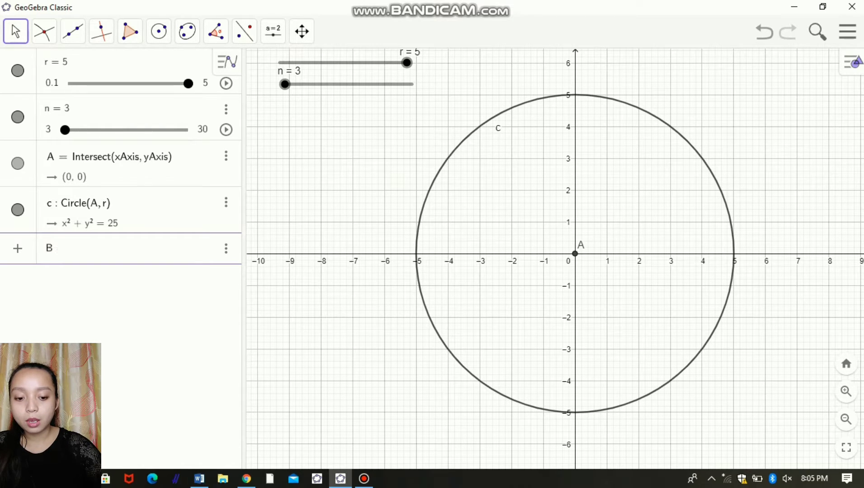
pyautogui.write('= (r, ')
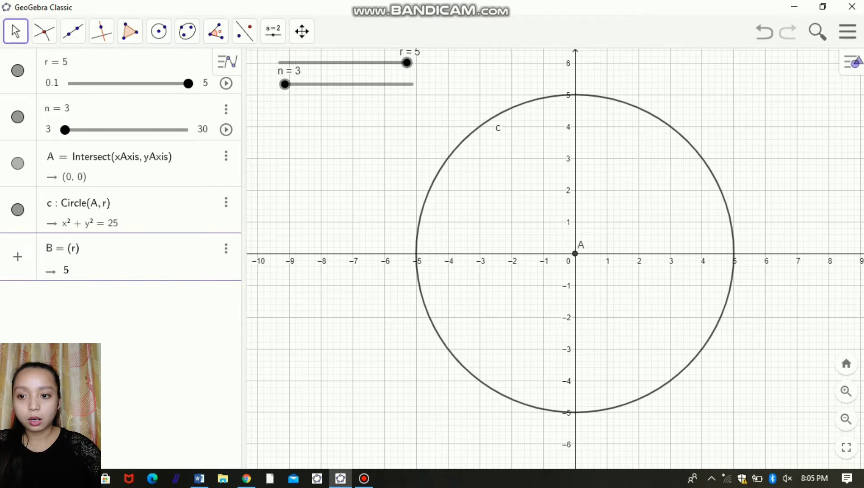
pyautogui.write('0')
pyautogui.press('Return')
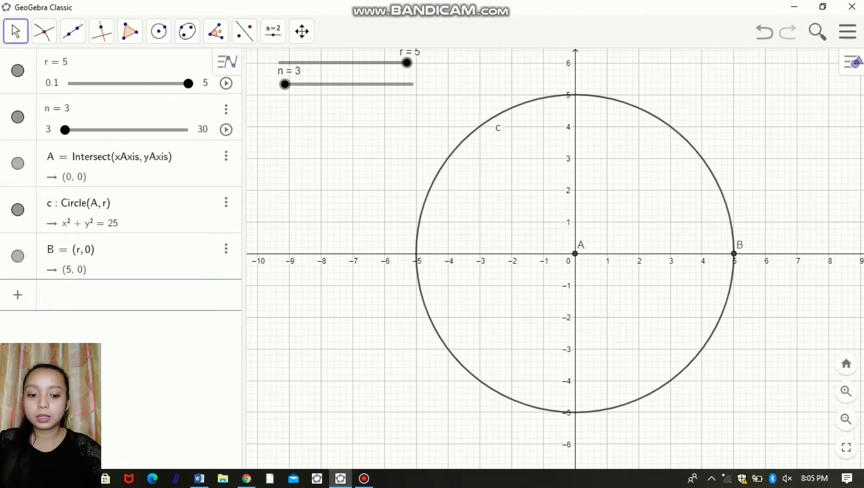
# Step: Define the angle value a = (360/n)° so that it depends on slider n
pyautogui.write('a ')
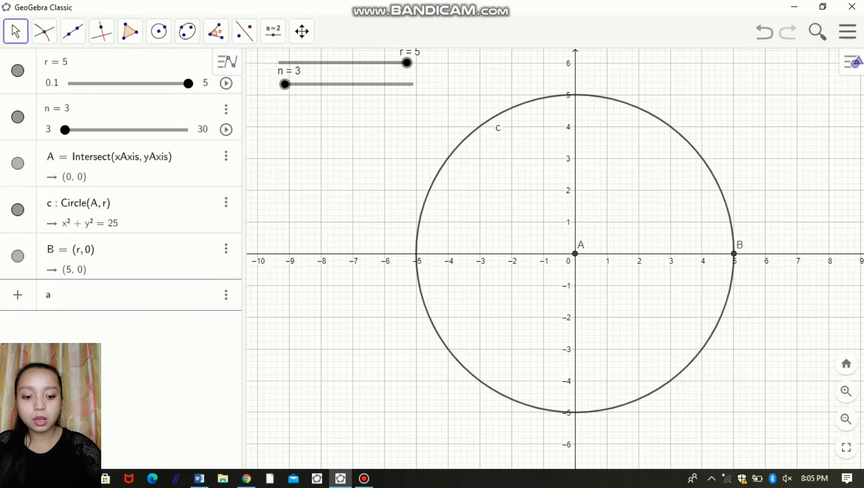
pyautogui.write('= (3')
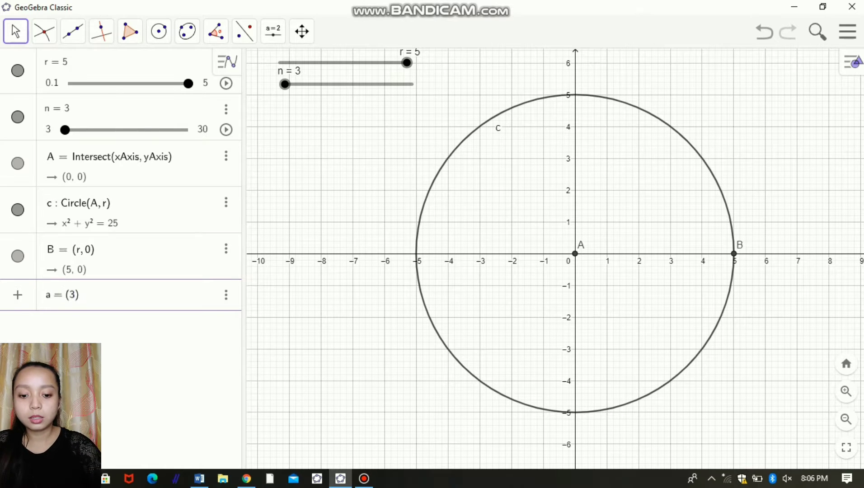
pyautogui.write('60')
pyautogui.write('/n')
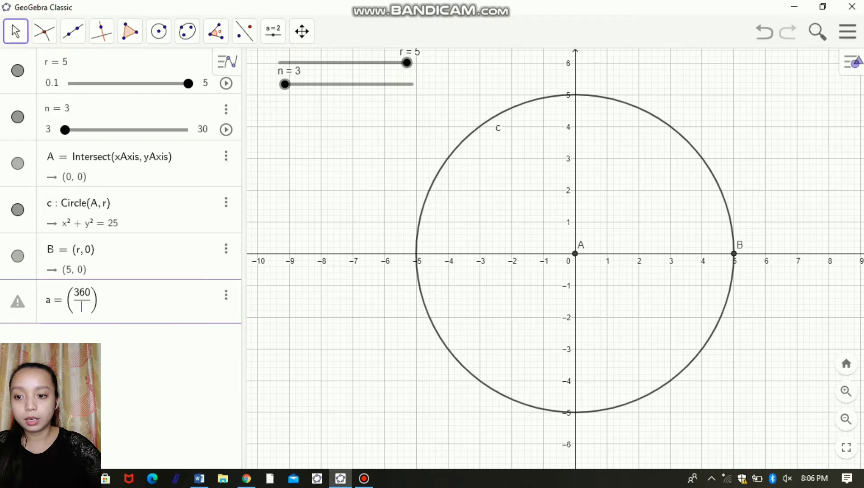
pyautogui.press('Right')
pyautogui.press('Right')
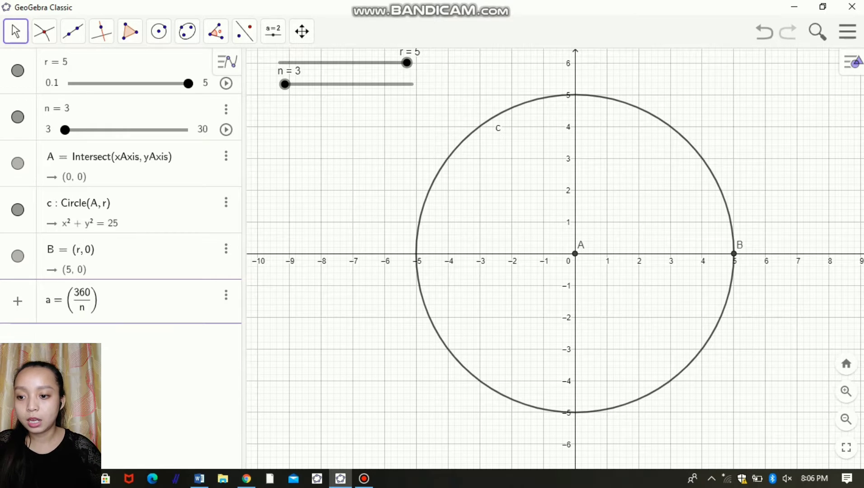
pyautogui.click(15, 453)
pyautogui.click(283, 338)
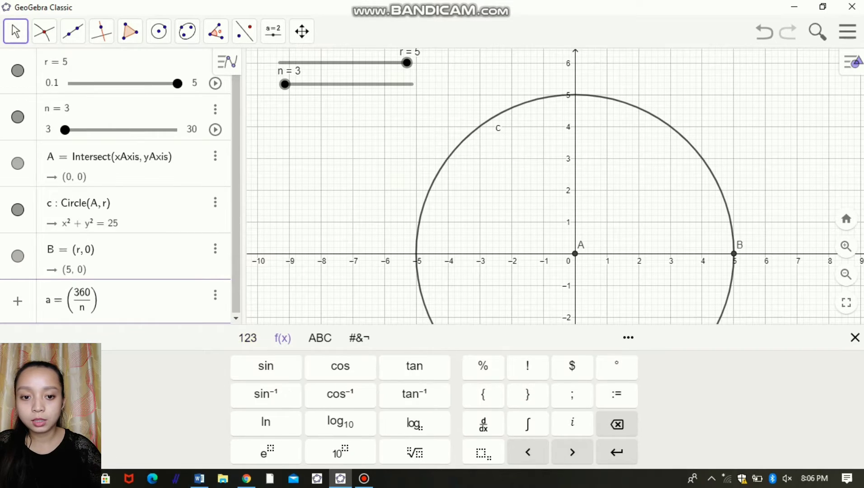
pyautogui.click(617, 366)
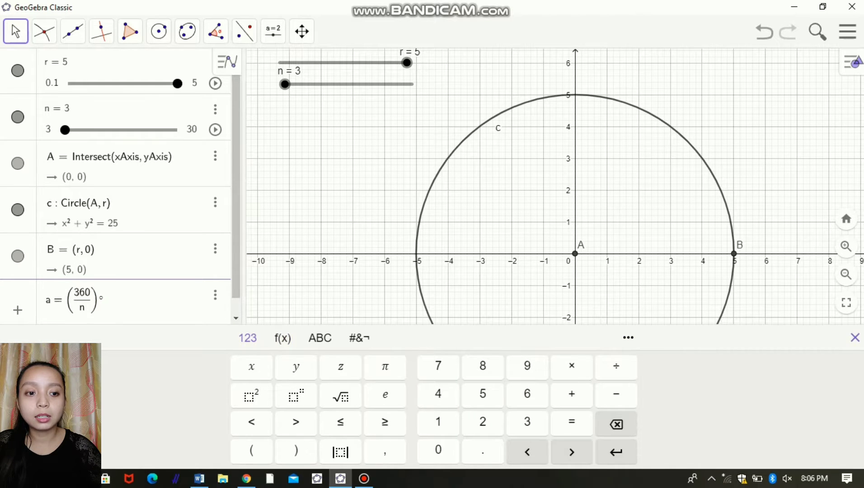
pyautogui.click(855, 337)
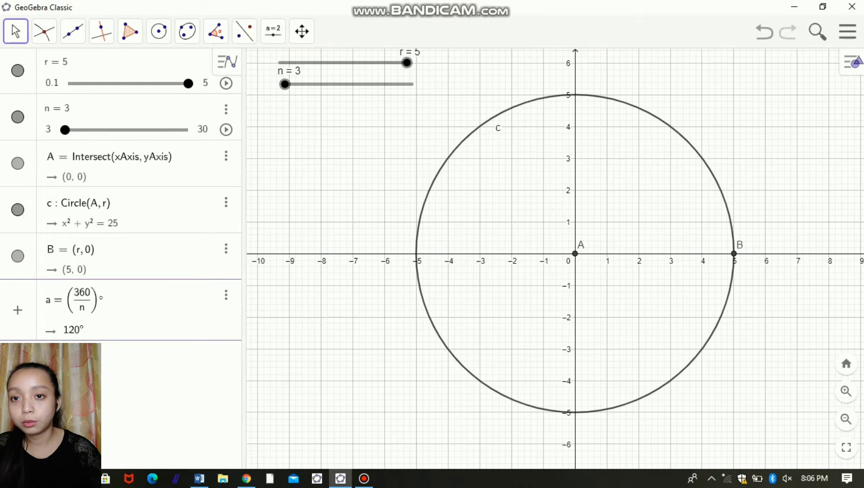
# Step: Construct a counterclockwise angle of size a from point B about vertex A, and hide the angle object
pyautogui.click(216, 31)
pyautogui.click(272, 96)
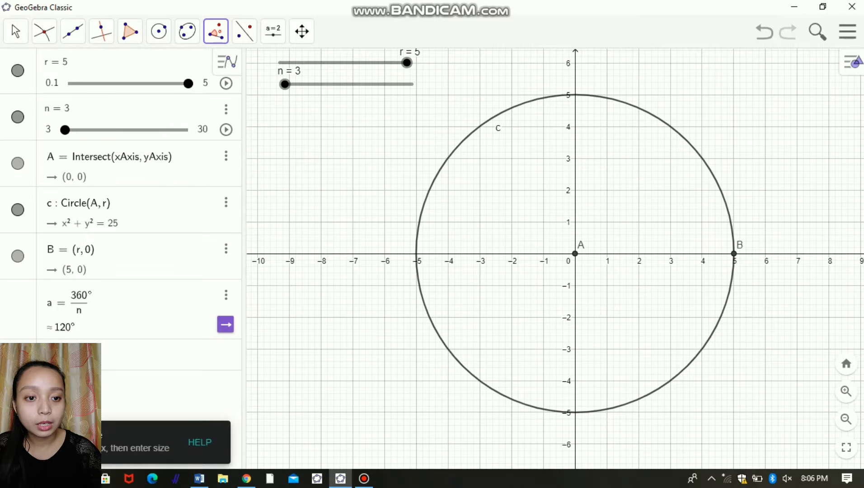
pyautogui.click(734, 254)
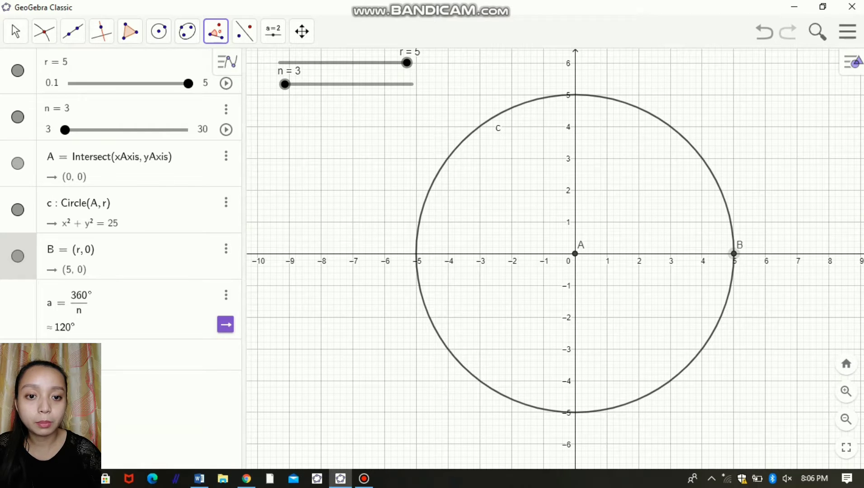
pyautogui.click(575, 254)
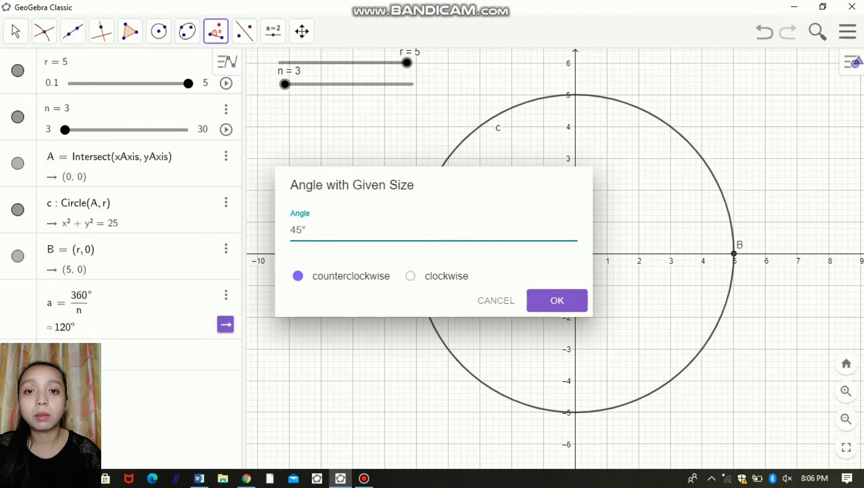
pyautogui.hotkey('ctrl', 'a')
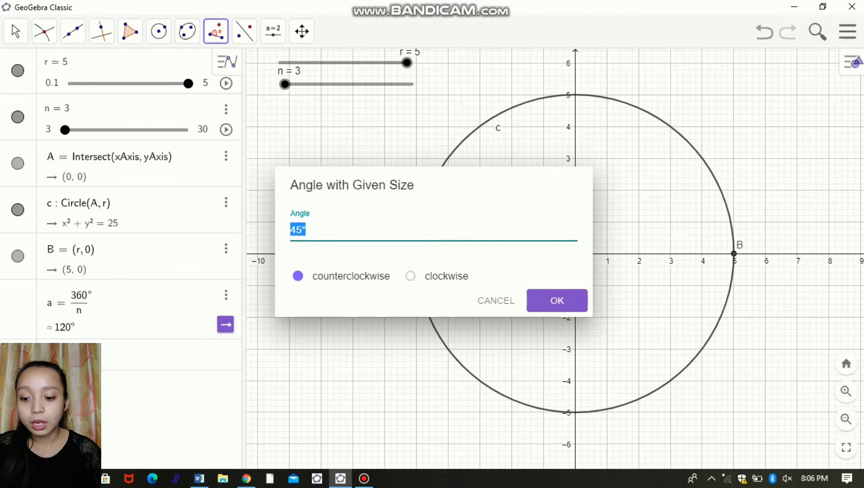
pyautogui.write('a')
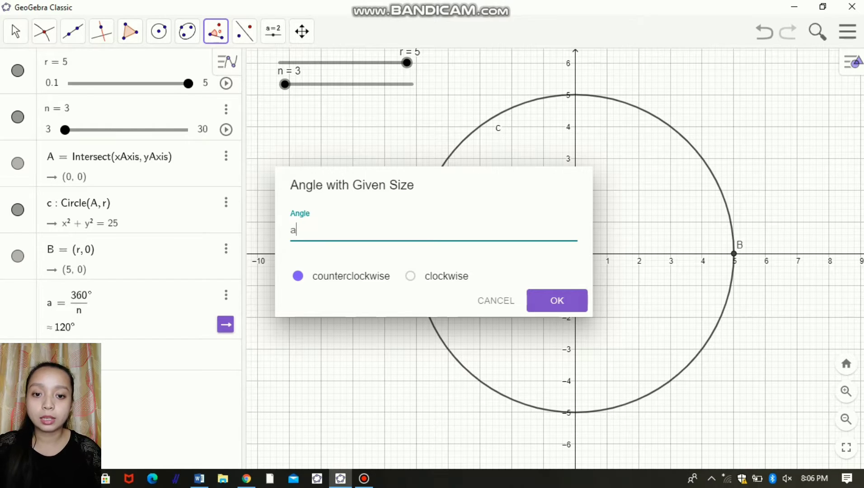
pyautogui.click(557, 300)
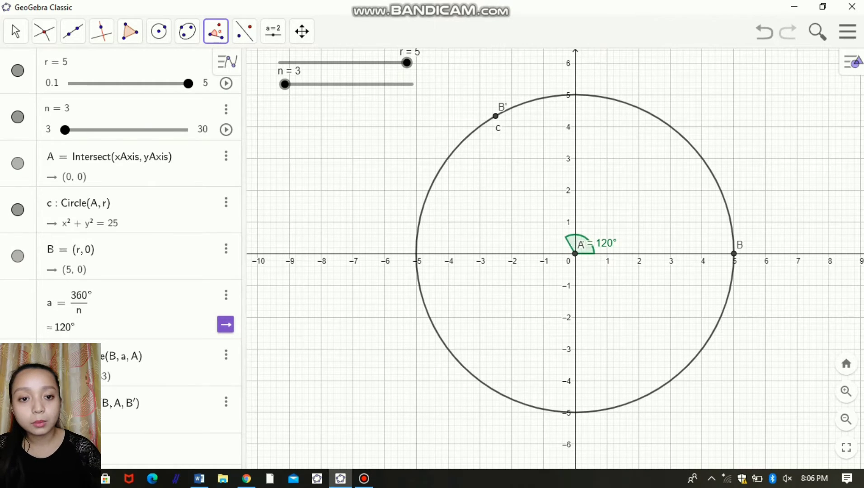
pyautogui.rightClick(588, 248)
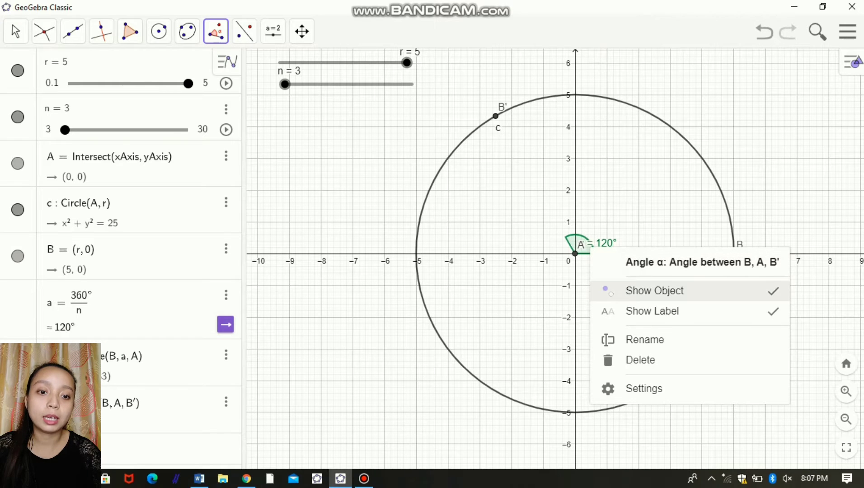
pyautogui.click(655, 291)
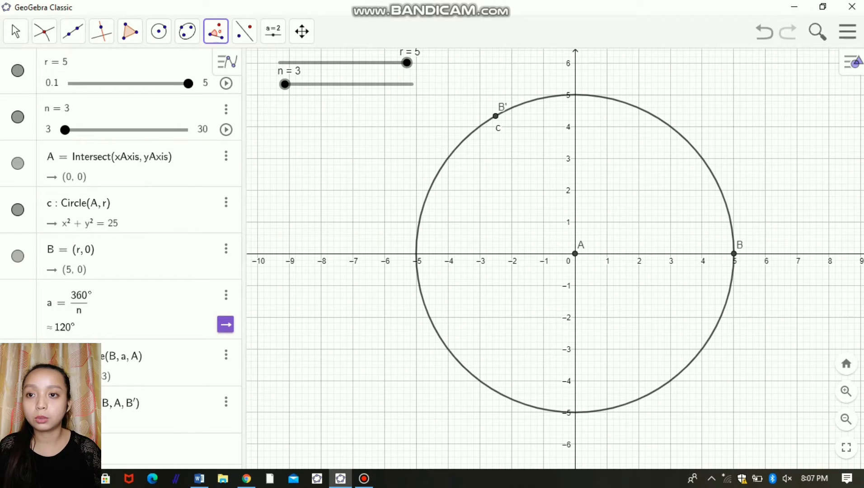
# Step: Construct a regular polygon with n vertices from points B and B', and test it by moving slider n to 30 and back to 3
pyautogui.click(130, 31)
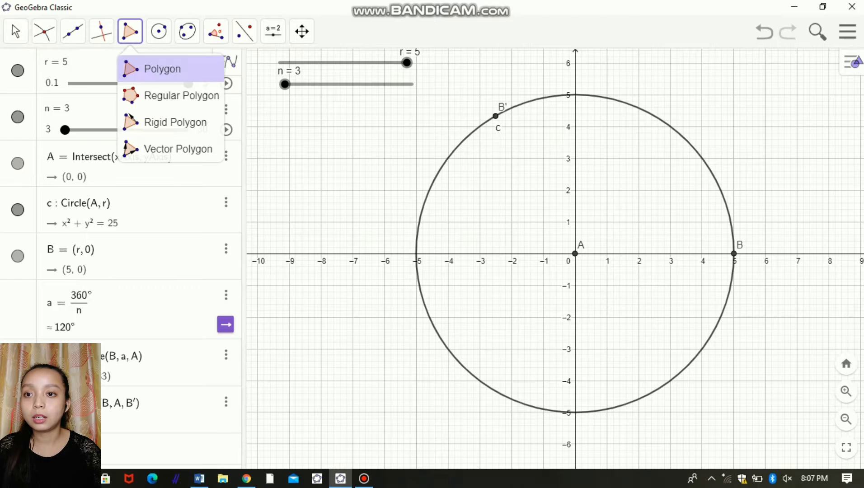
pyautogui.click(181, 95)
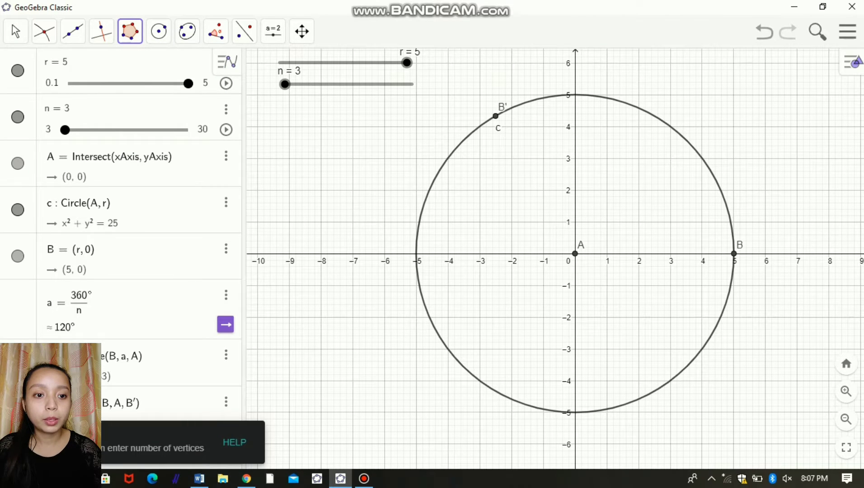
pyautogui.click(734, 253)
pyautogui.click(496, 115)
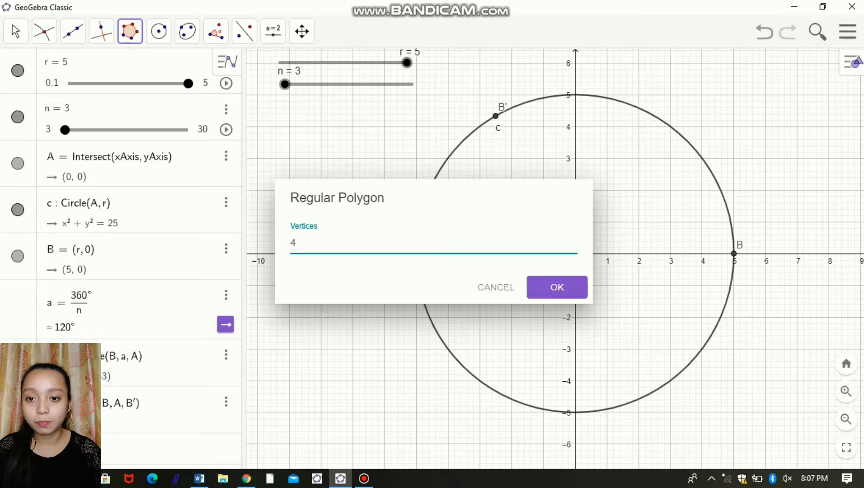
pyautogui.hotkey('ctrl', 'a')
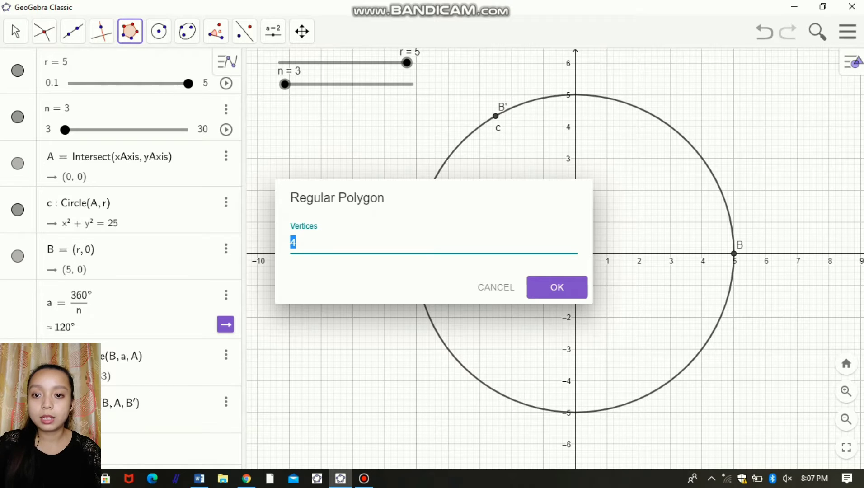
pyautogui.write('n')
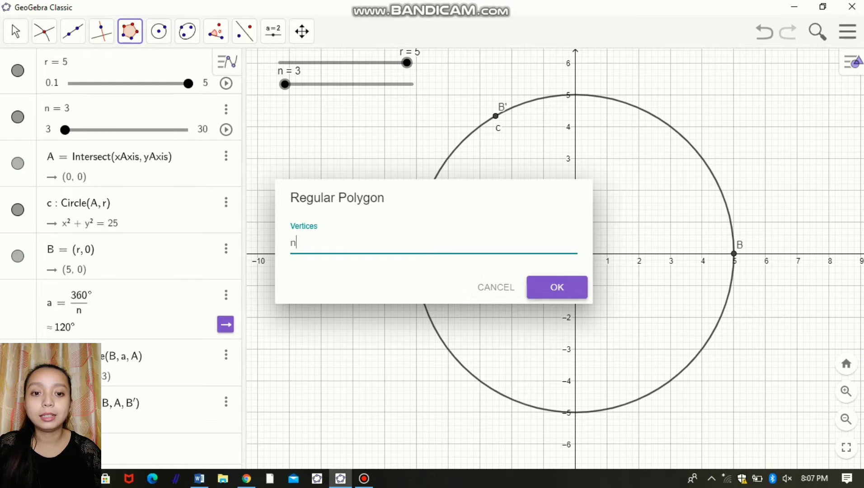
pyautogui.press('Return')
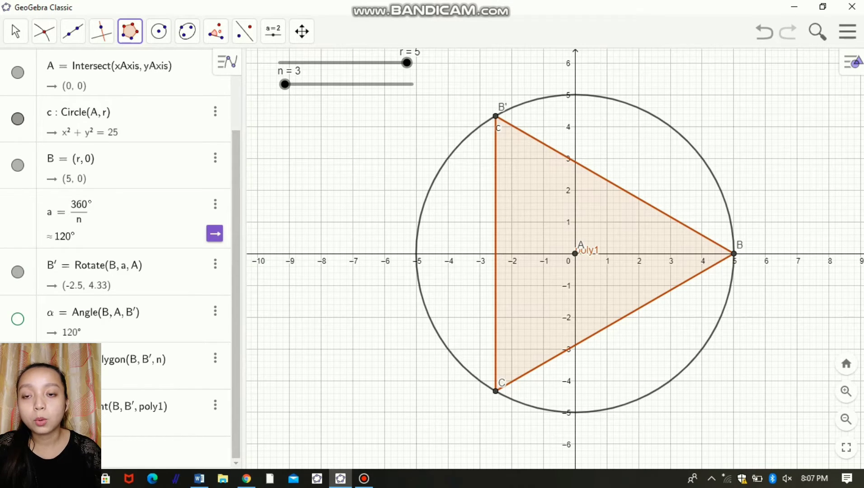
pyautogui.moveTo(285, 84); pyautogui.dragTo(412, 84)
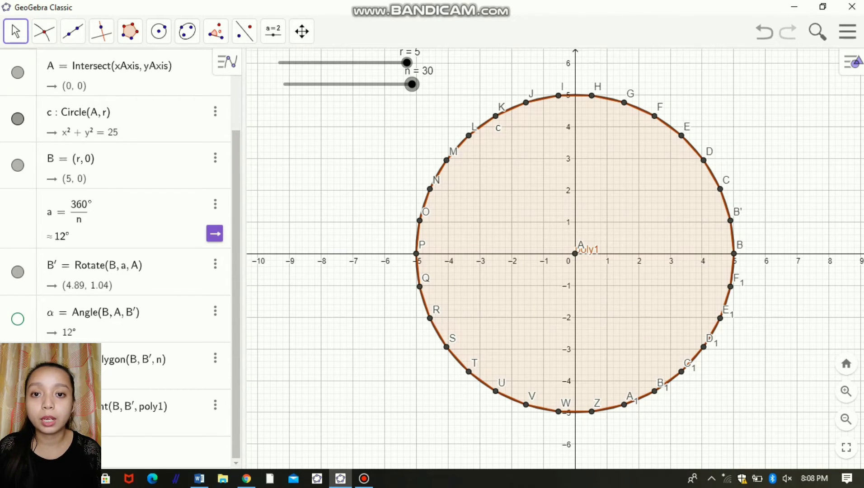
pyautogui.moveTo(412, 84); pyautogui.dragTo(284, 84)
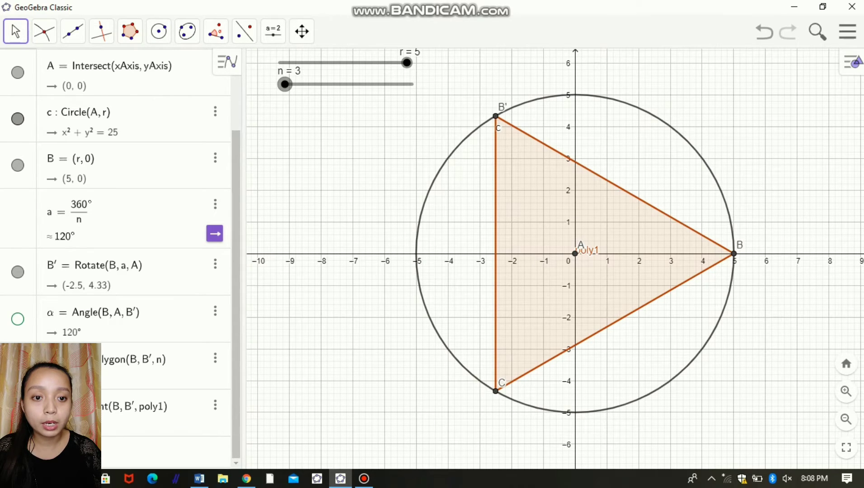
# Step: Set the polygon's label to Name & Value and move the label just above the x-axis, clear of point A
pyautogui.rightClick(617, 222)
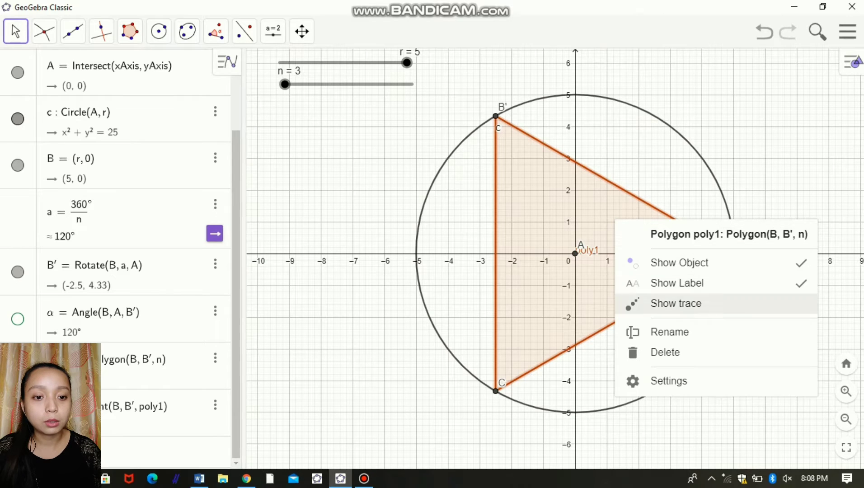
pyautogui.click(669, 381)
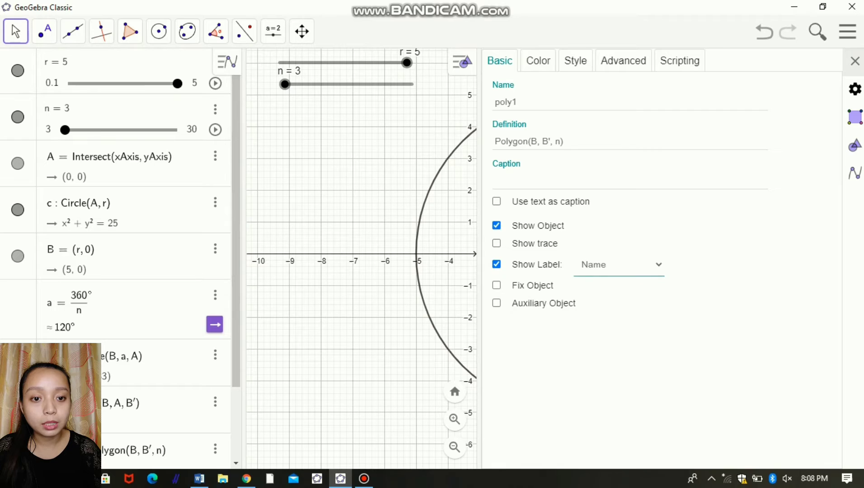
pyautogui.click(620, 265)
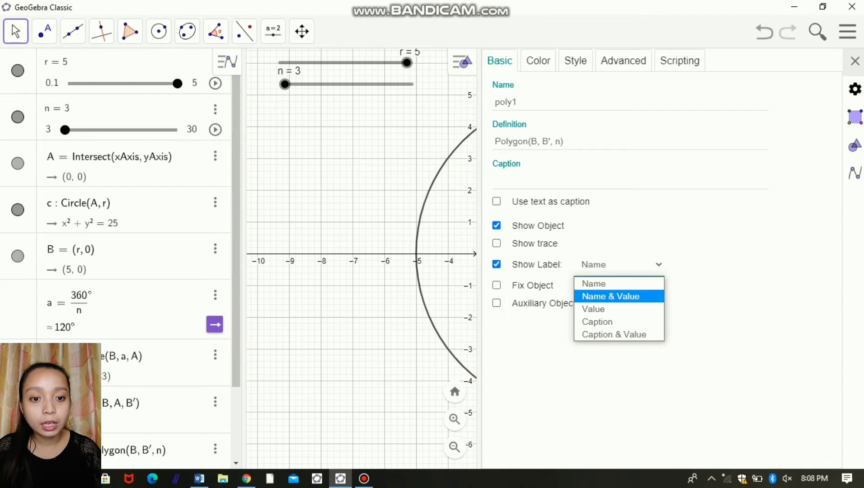
pyautogui.click(611, 297)
pyautogui.click(856, 62)
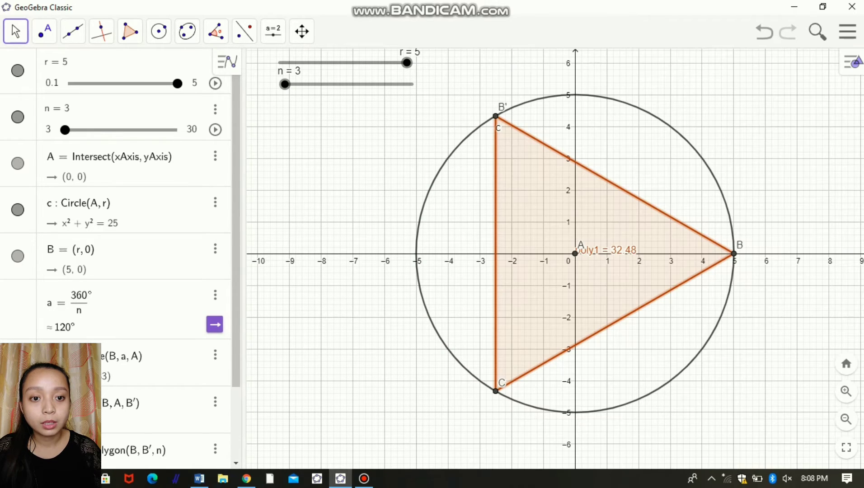
pyautogui.moveTo(607, 250); pyautogui.dragTo(613, 220)
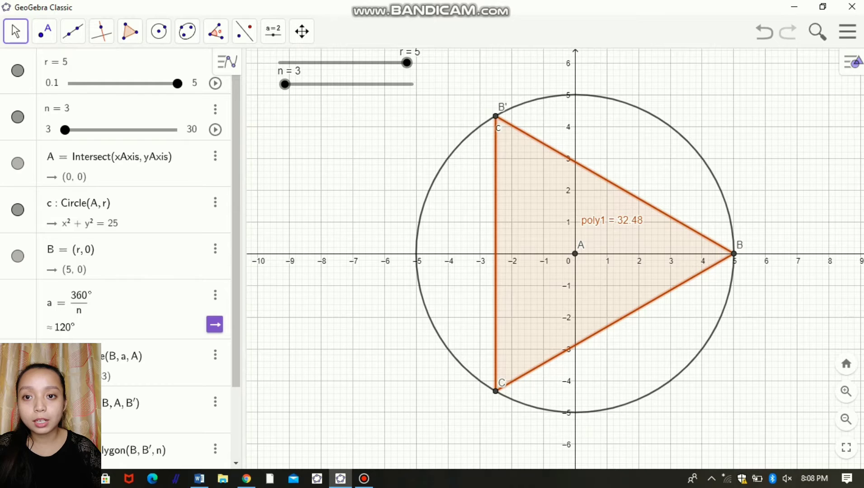
# Step: Set slider r to 3, and run slider n up to 30 and back to 3
pyautogui.moveTo(285, 84); pyautogui.dragTo(412, 84)
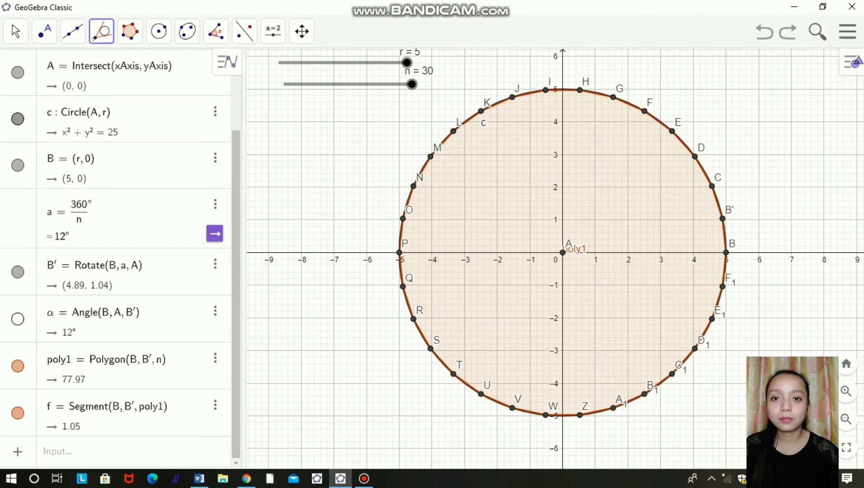
pyautogui.moveTo(407, 63); pyautogui.dragTo(355, 63)
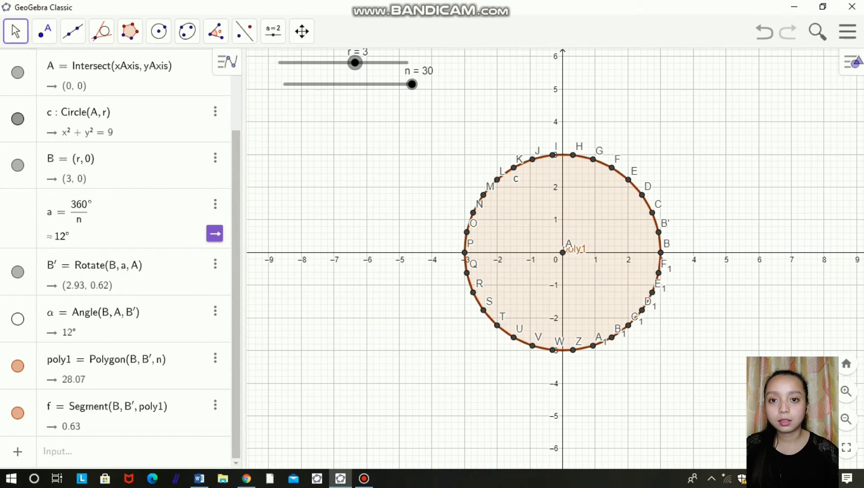
pyautogui.moveTo(412, 84); pyautogui.dragTo(285, 84)
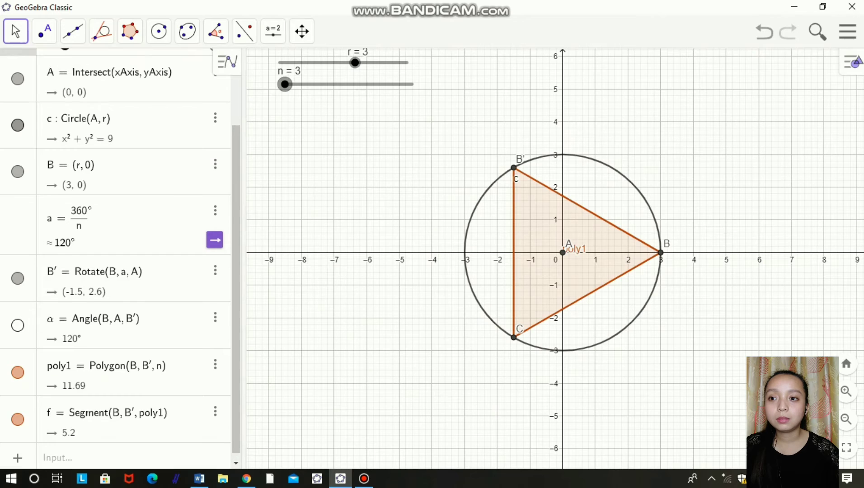
# Step: Construct tangent lines to circle c through points B, B' and C
pyautogui.scroll(3, 117, 258)
pyautogui.scroll(-3, 118, 258)
pyautogui.click(102, 31)
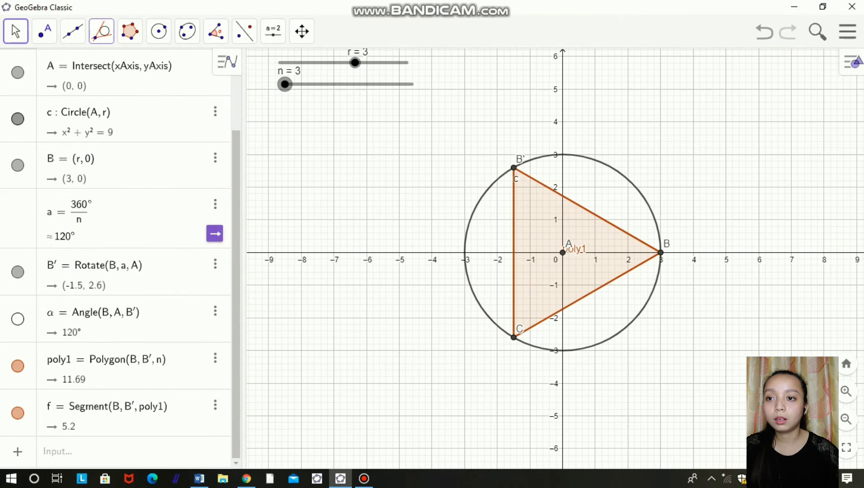
pyautogui.click(131, 175)
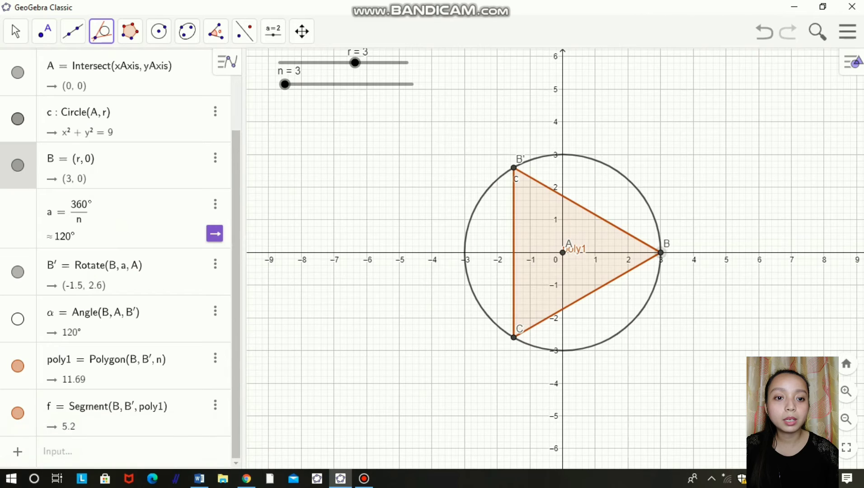
pyautogui.click(651, 209)
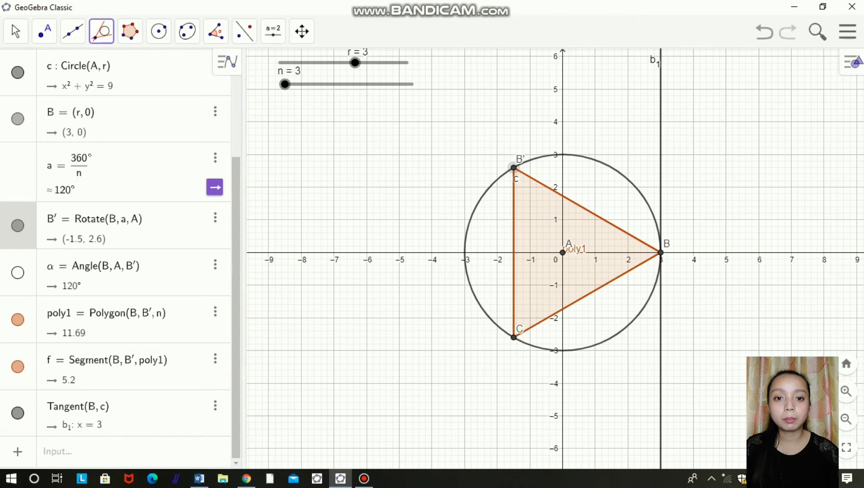
pyautogui.click(493, 184)
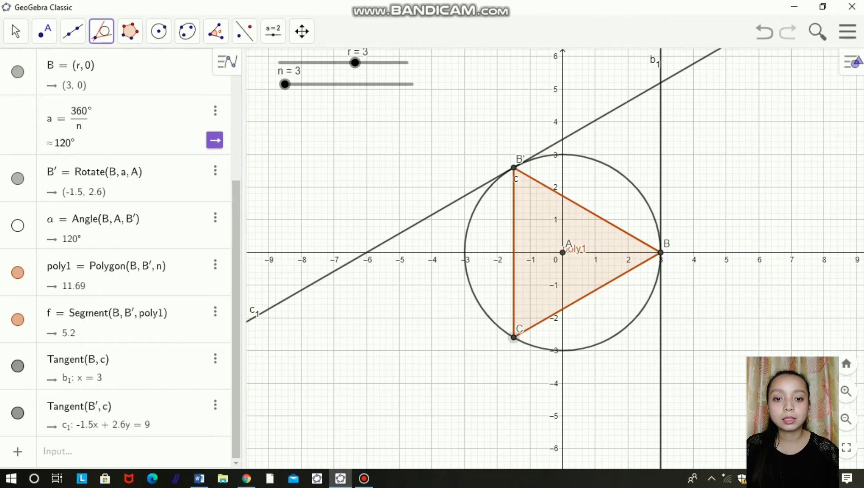
pyautogui.click(514, 338)
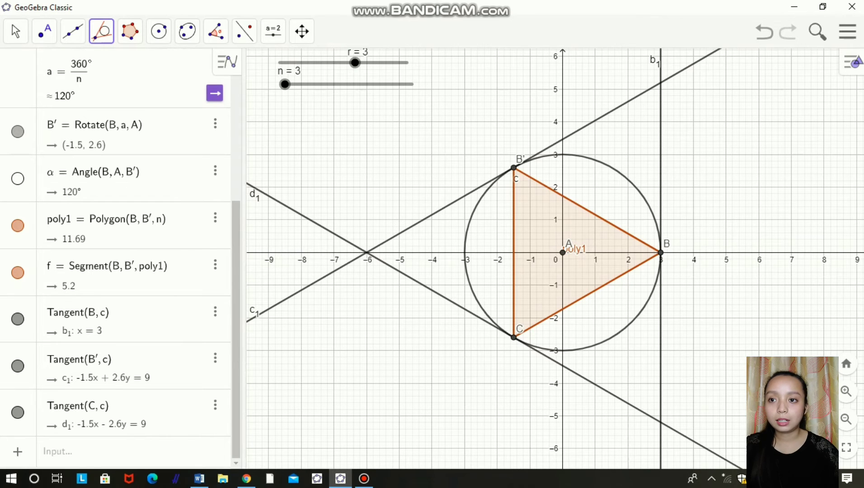
# Step: Mark the intersection of the tangents at B and B', and the intersection of the tangents at B' and C
pyautogui.click(44, 31)
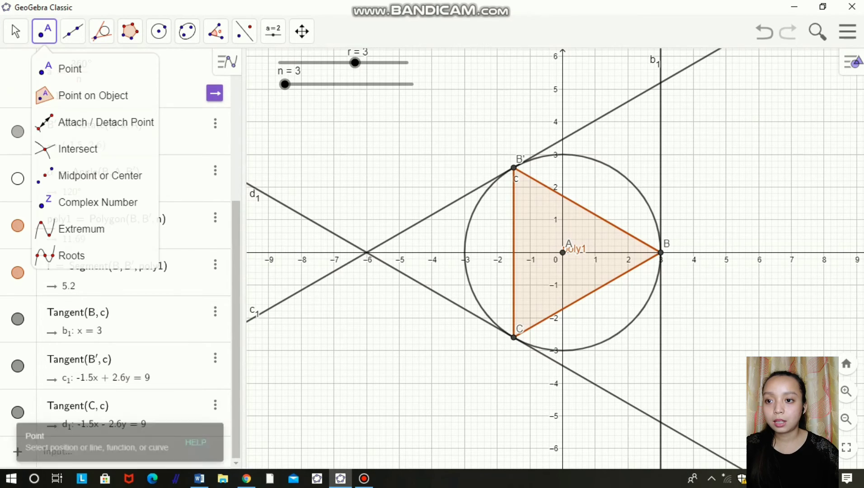
pyautogui.click(72, 149)
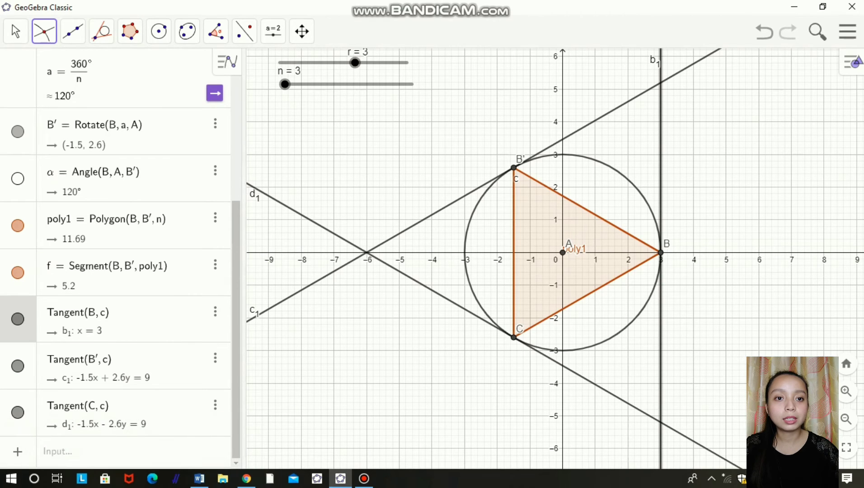
pyautogui.click(661, 83)
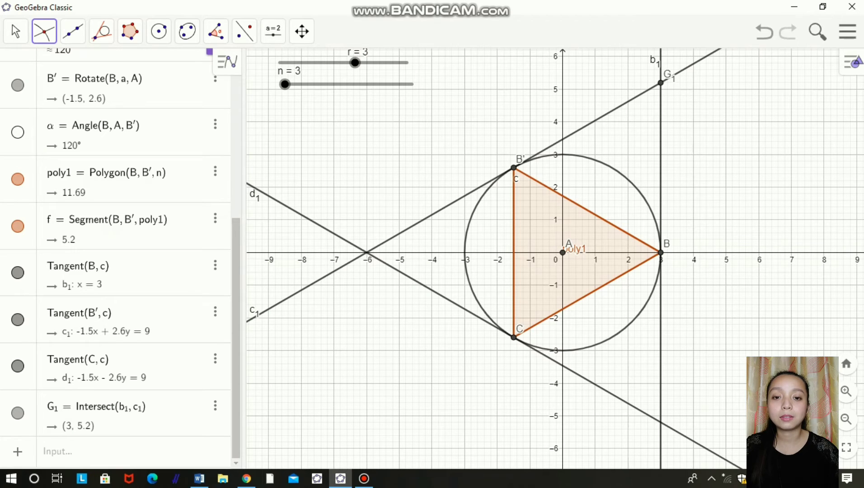
pyautogui.click(429, 216)
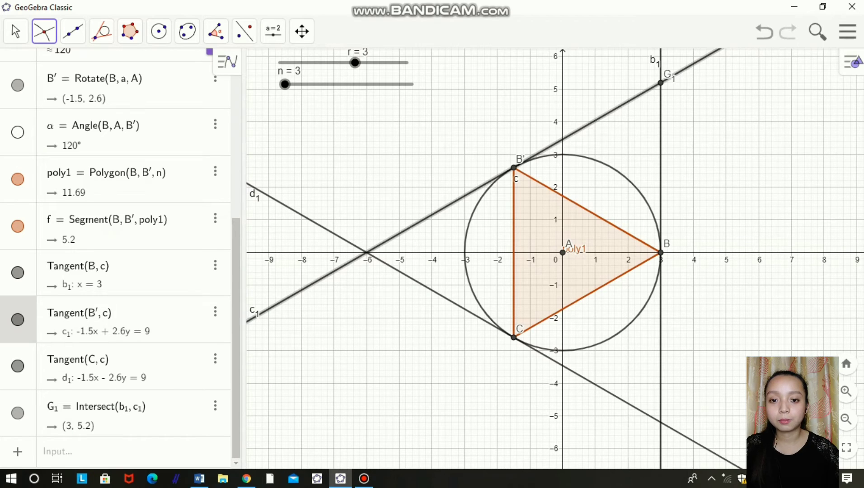
pyautogui.click(430, 289)
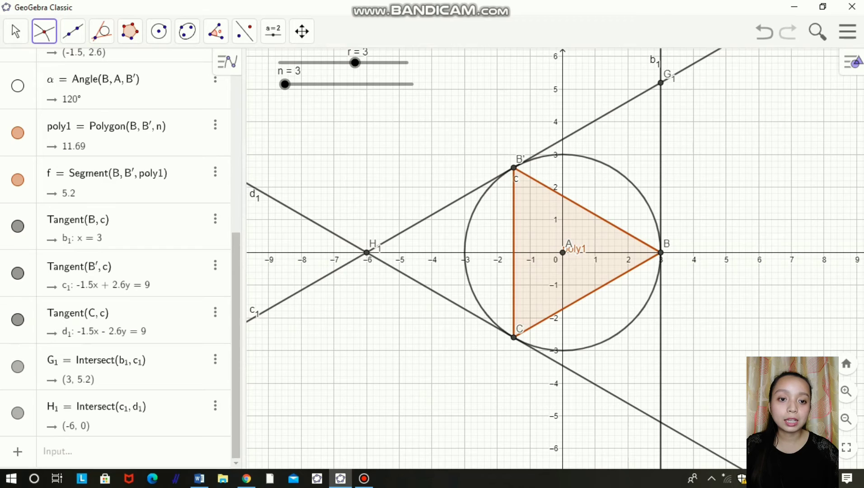
# Step: Hide the three tangent lines through B, B' and C, keeping their intersection points shown
pyautogui.rightClick(661, 196)
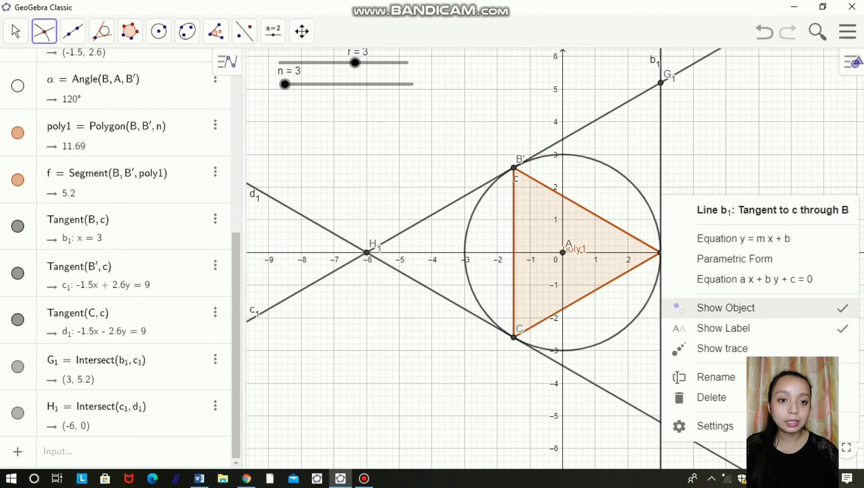
pyautogui.click(726, 308)
pyautogui.rightClick(594, 121)
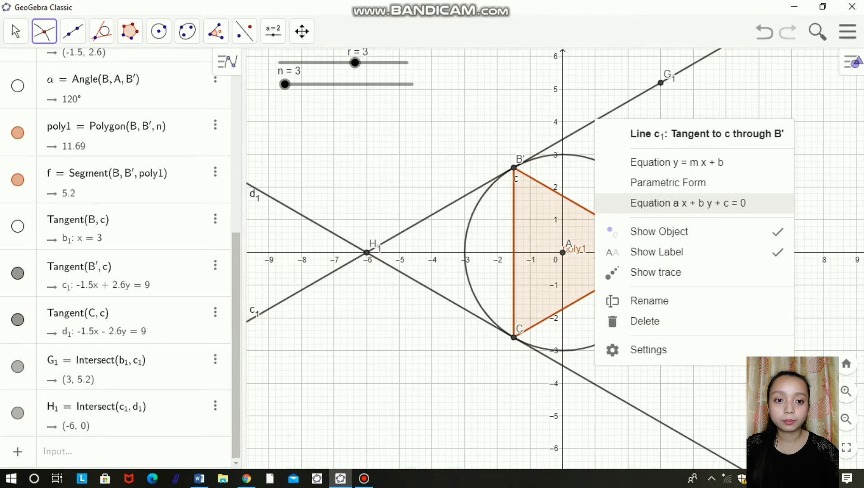
pyautogui.click(631, 232)
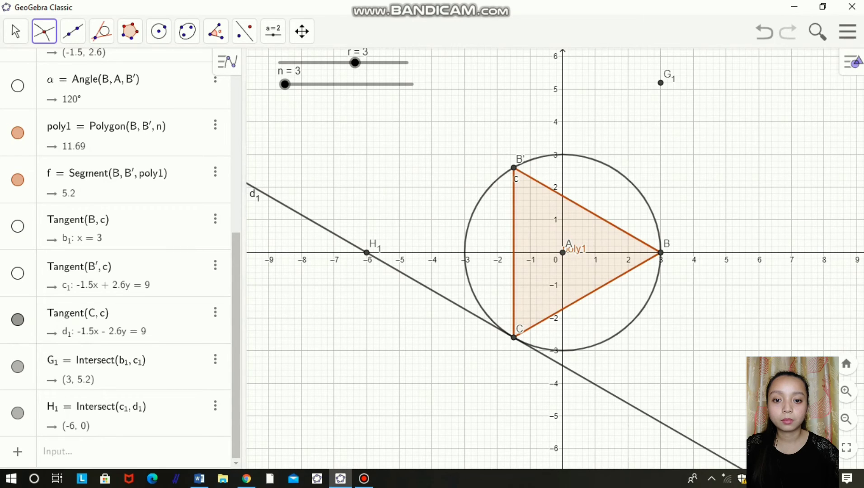
pyautogui.rightClick(430, 288)
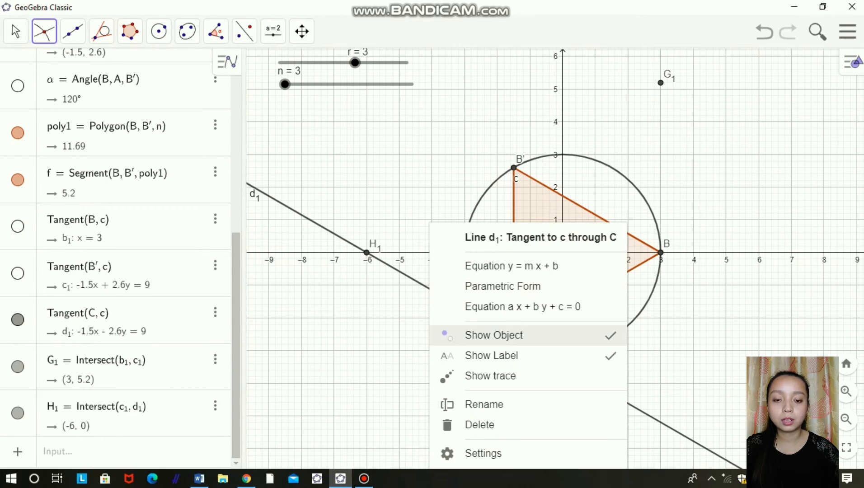
pyautogui.click(495, 335)
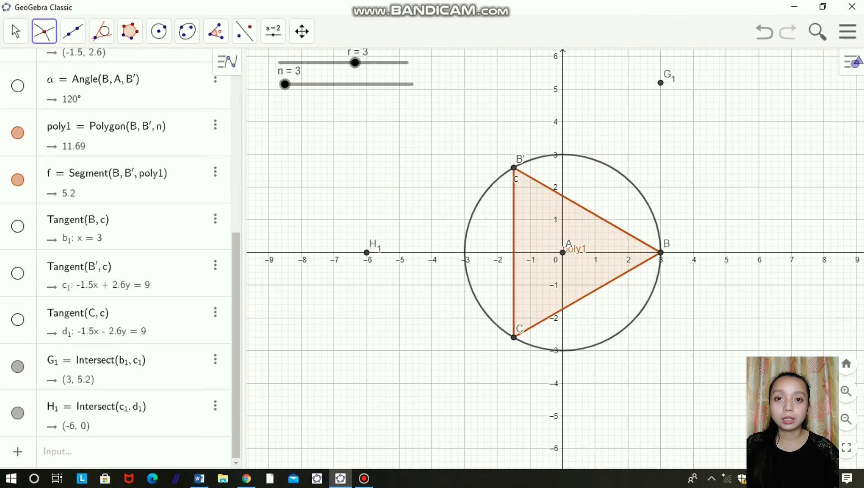
# Step: Construct a circumscribed regular polygon with n vertices from tangent intersection points G1 and H1
pyautogui.click(130, 31)
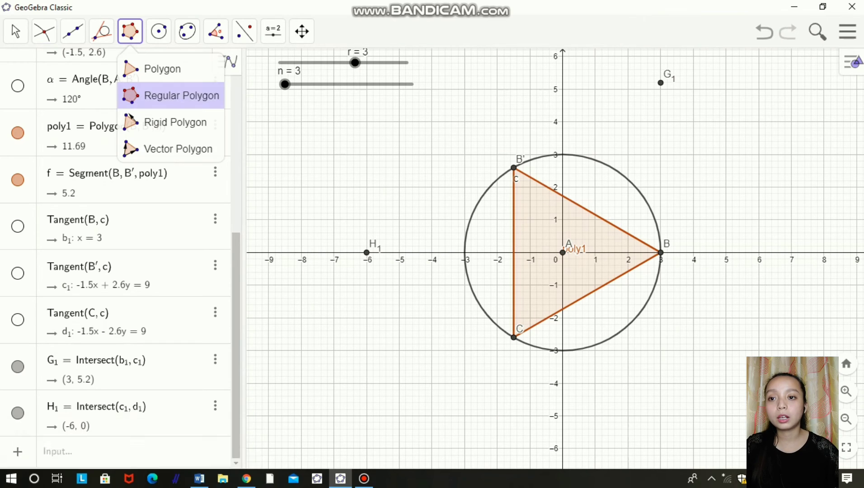
pyautogui.click(181, 95)
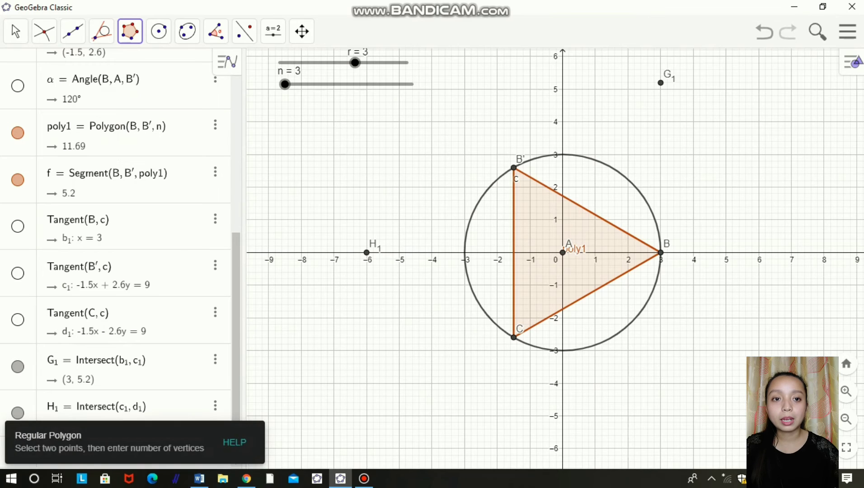
pyautogui.click(661, 83)
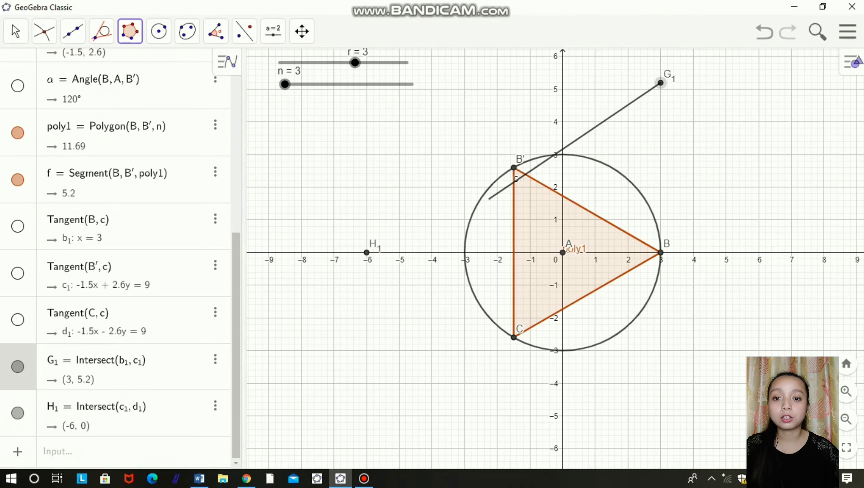
pyautogui.click(367, 253)
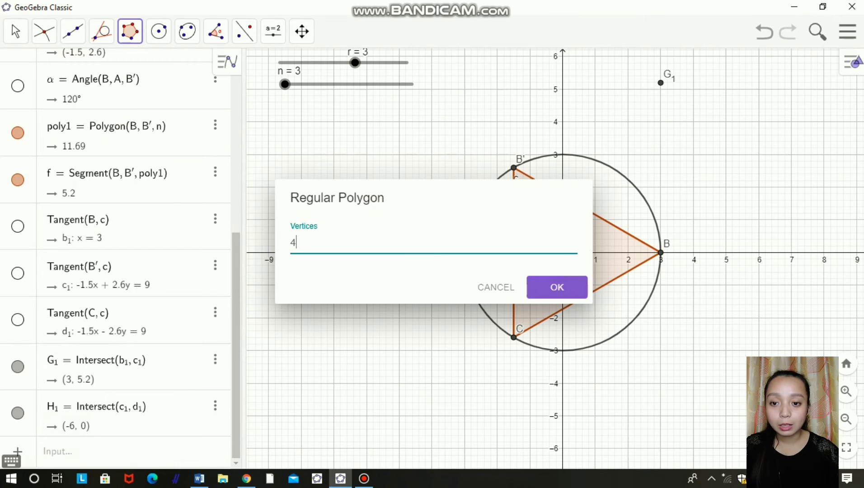
pyautogui.hotkey('ctrl', 'a')
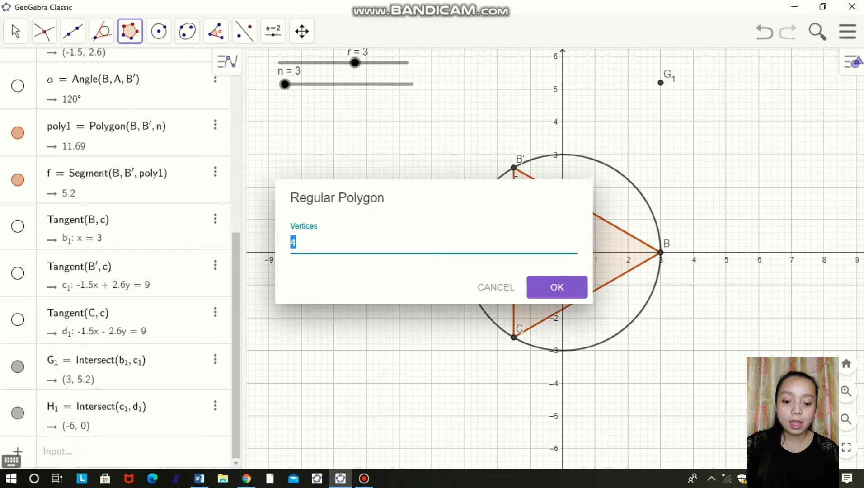
pyautogui.write('n')
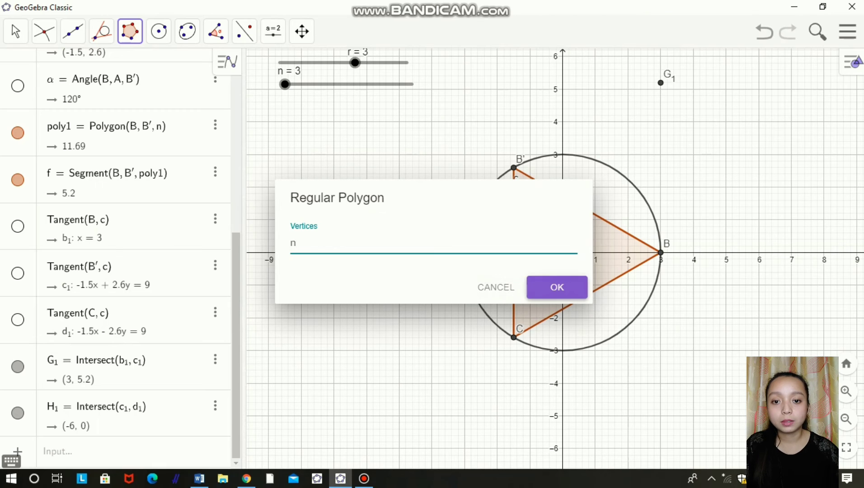
pyautogui.click(557, 287)
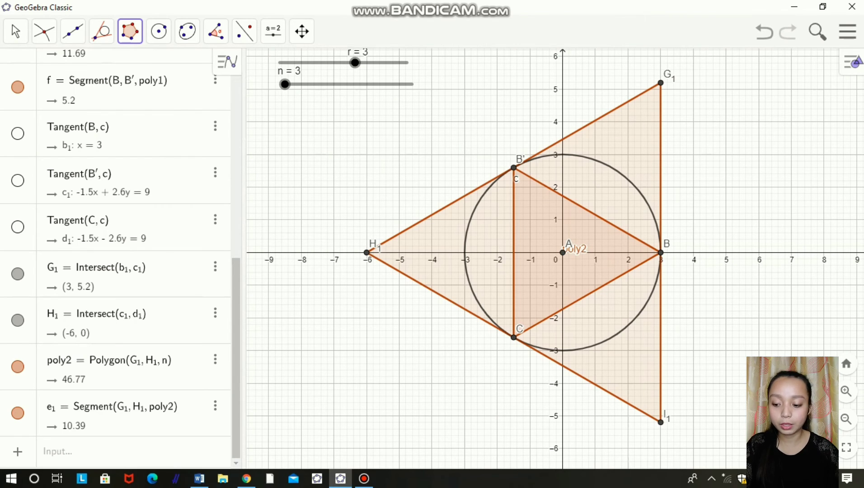
# Step: Set the label of the circumscribed polygon poly2 to Name & Value and close its settings
pyautogui.rightClick(637, 145)
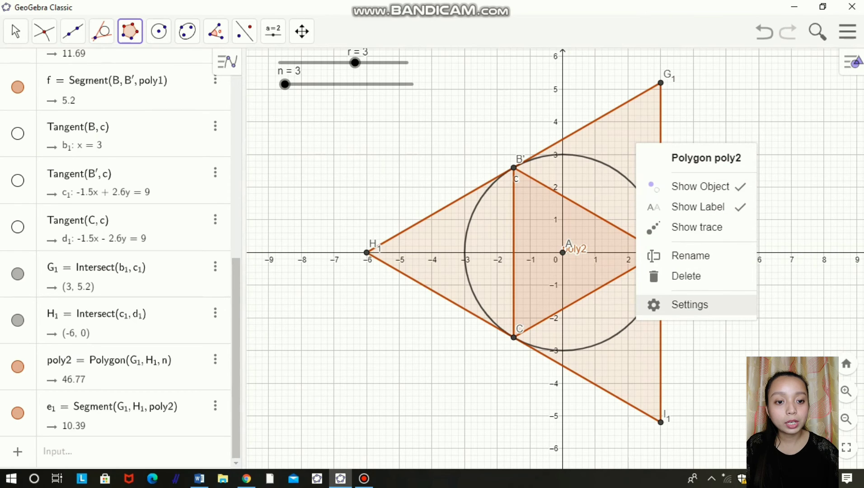
pyautogui.click(690, 305)
pyautogui.click(635, 264)
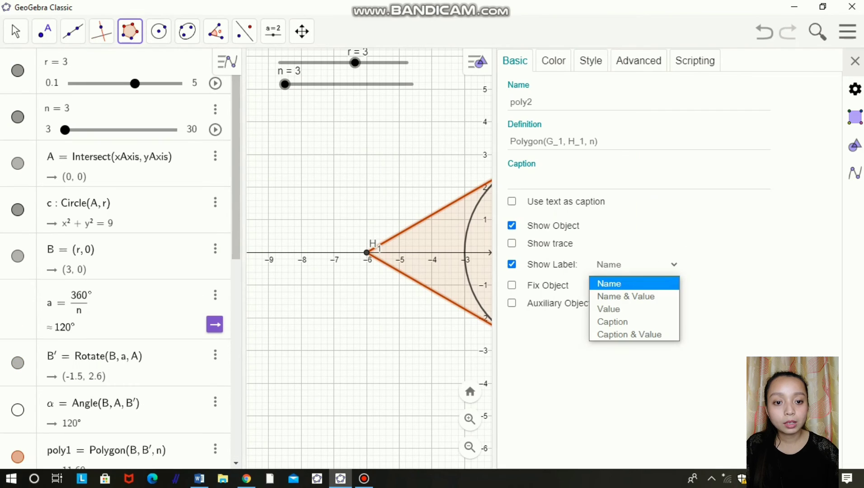
pyautogui.click(627, 295)
pyautogui.click(855, 61)
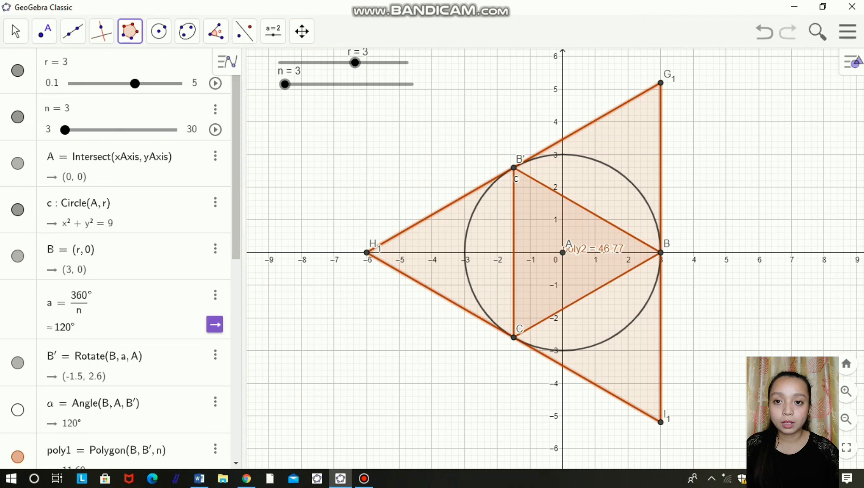
# Step: Run slider n up and back to 3, and hide the extra tangent line h2 through C
pyautogui.moveTo(65, 130); pyautogui.dragTo(113, 130)
pyautogui.moveTo(339, 84); pyautogui.dragTo(285, 85)
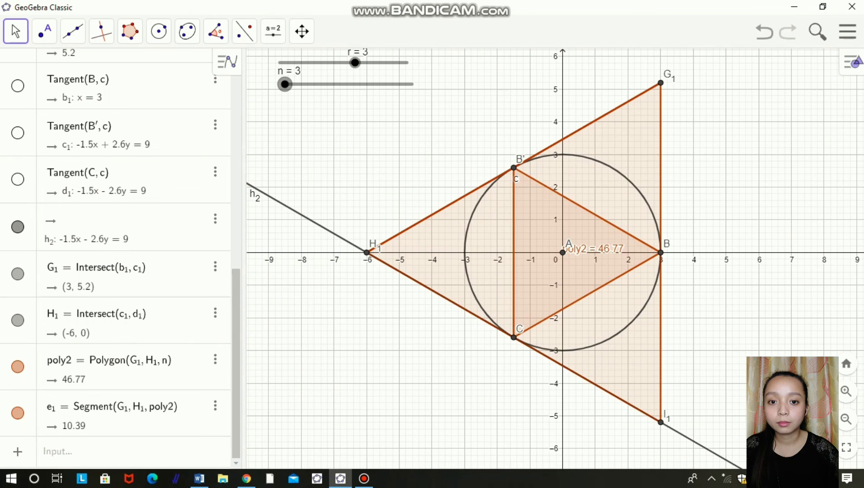
pyautogui.rightClick(304, 216)
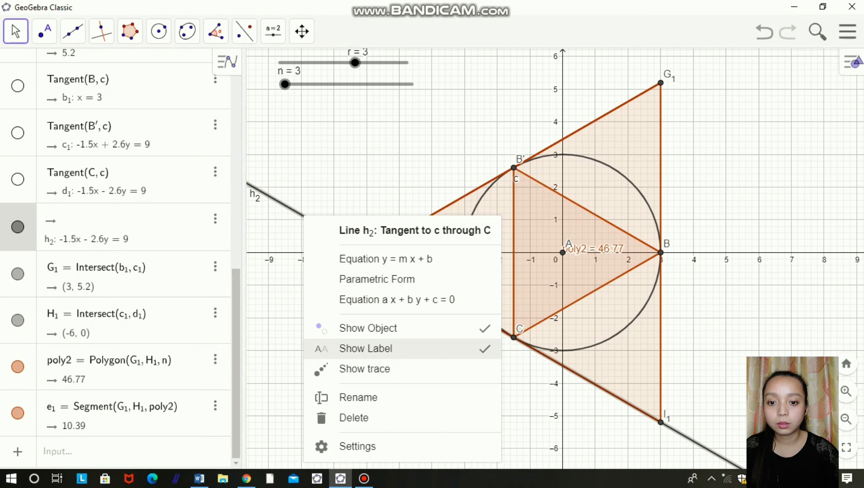
pyautogui.click(368, 328)
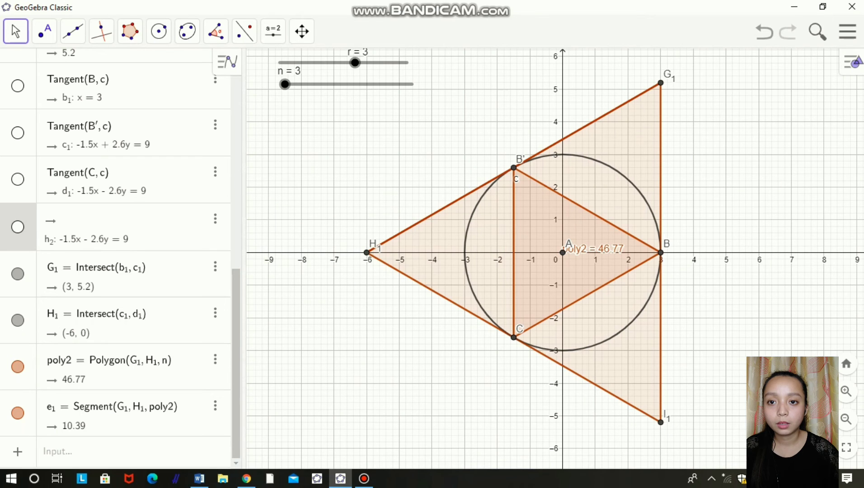
pyautogui.moveTo(285, 84); pyautogui.dragTo(285, 84)
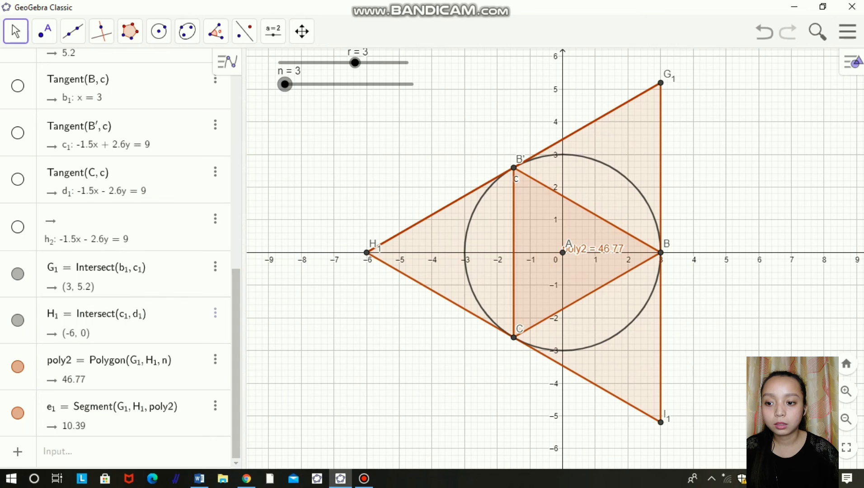
# Step: Set slider n to 30 and move the poly2 label above point A, about 1.3 units above the x-axis
pyautogui.scroll(8, 181, 293)
pyautogui.scroll(-7, 118, 257)
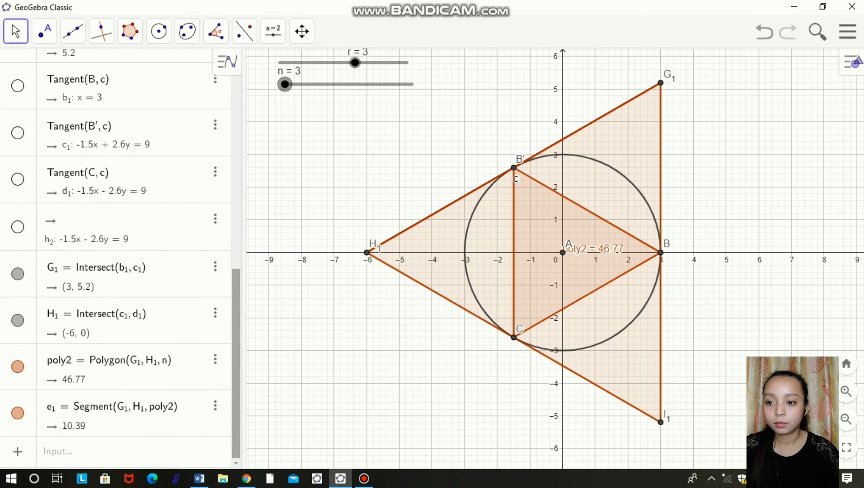
pyautogui.scroll(3, 117, 258)
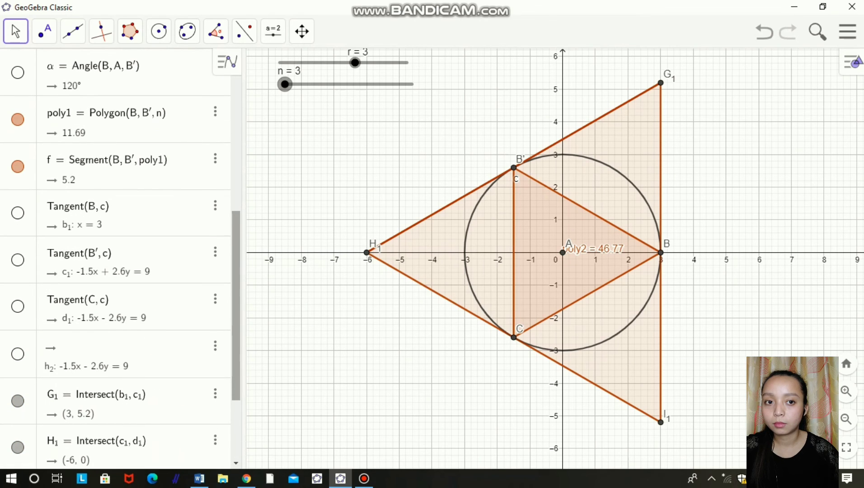
pyautogui.scroll(-3, 118, 257)
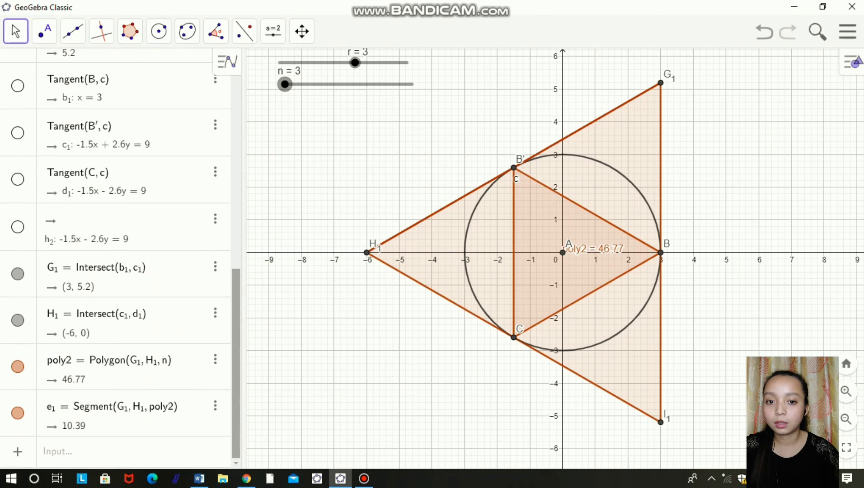
pyautogui.moveTo(285, 84); pyautogui.dragTo(412, 84)
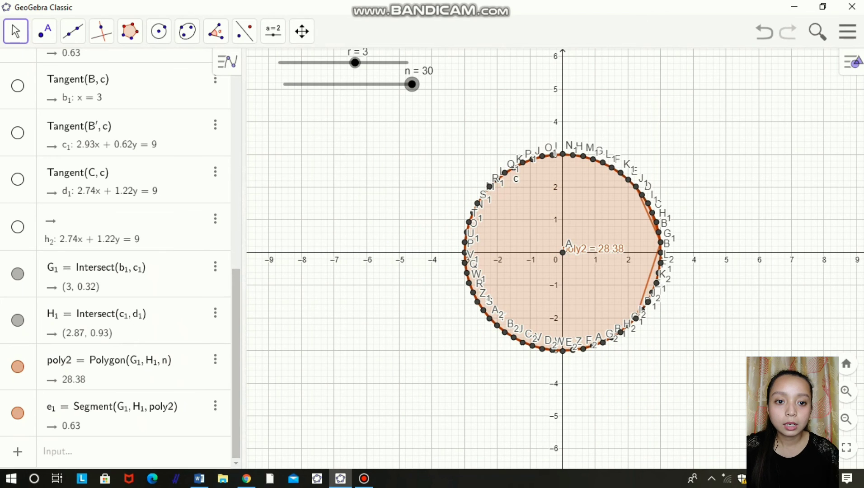
pyautogui.moveTo(599, 249); pyautogui.dragTo(596, 209)
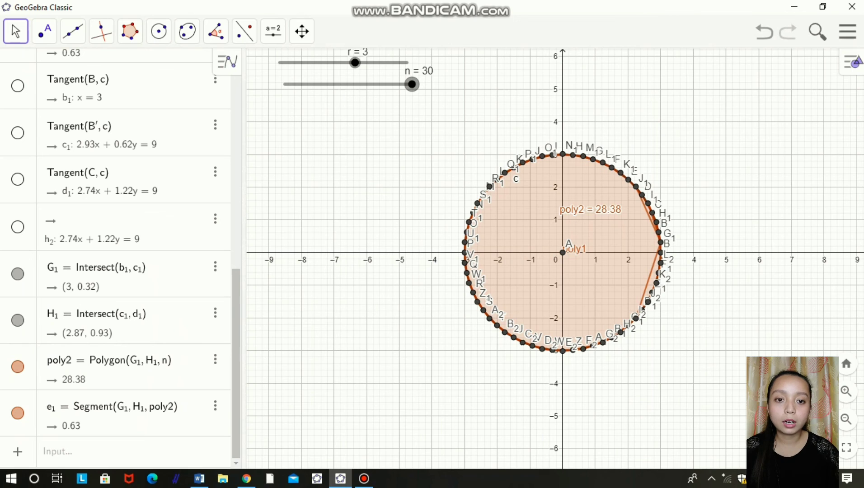